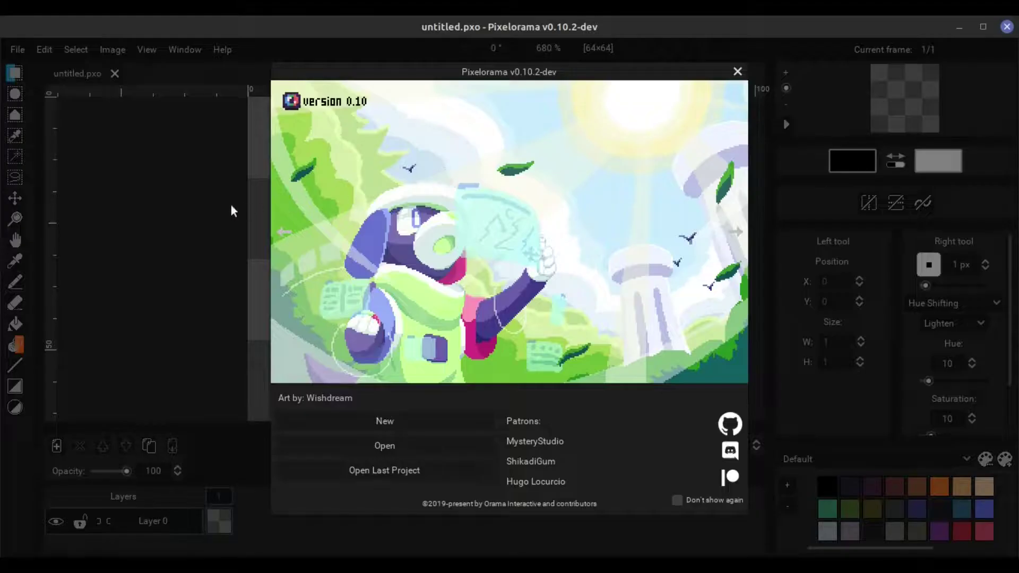
Step: Start a new project and choose the 320x200 - DOS EGA canvas size preset
{"action": "left_click", "coordinate": [231, 207]}
{"action": "scroll", "coordinate": [205, 200], "scroll_direction": "down", "scroll_amount": 1}
{"action": "left_click", "coordinate": [18, 50]}
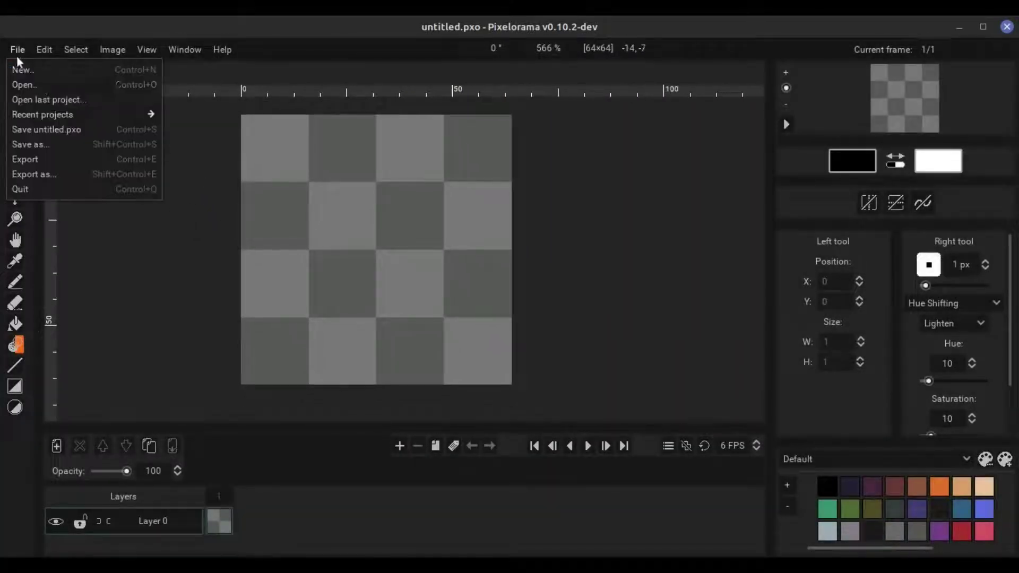
{"action": "left_click", "coordinate": [24, 70]}
{"action": "left_click", "coordinate": [524, 269]}
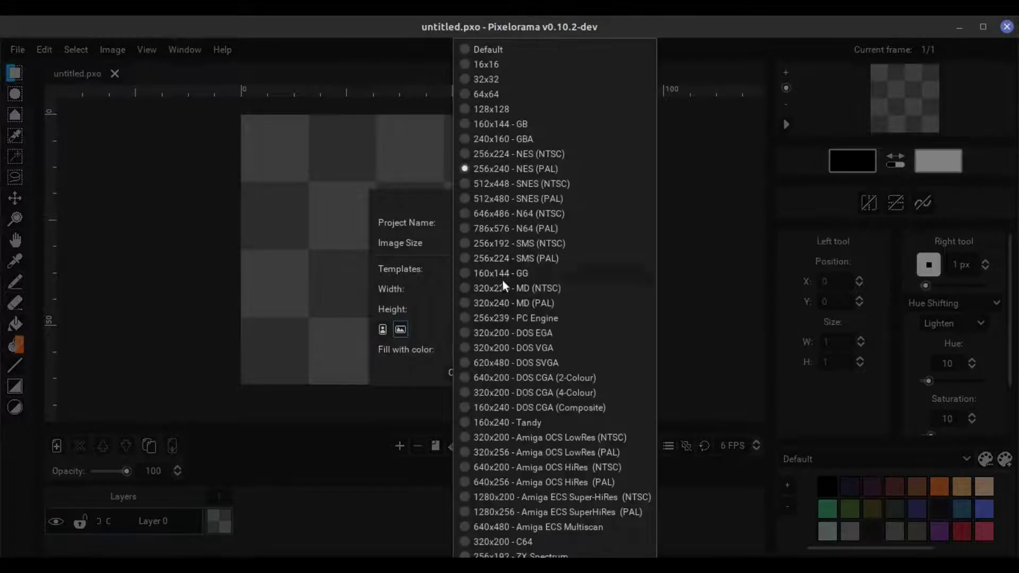
{"action": "left_click", "coordinate": [507, 332]}
Step: Create the 320x200 project and go to the Extensions section of Preferences
{"action": "left_click", "coordinate": [562, 371]}
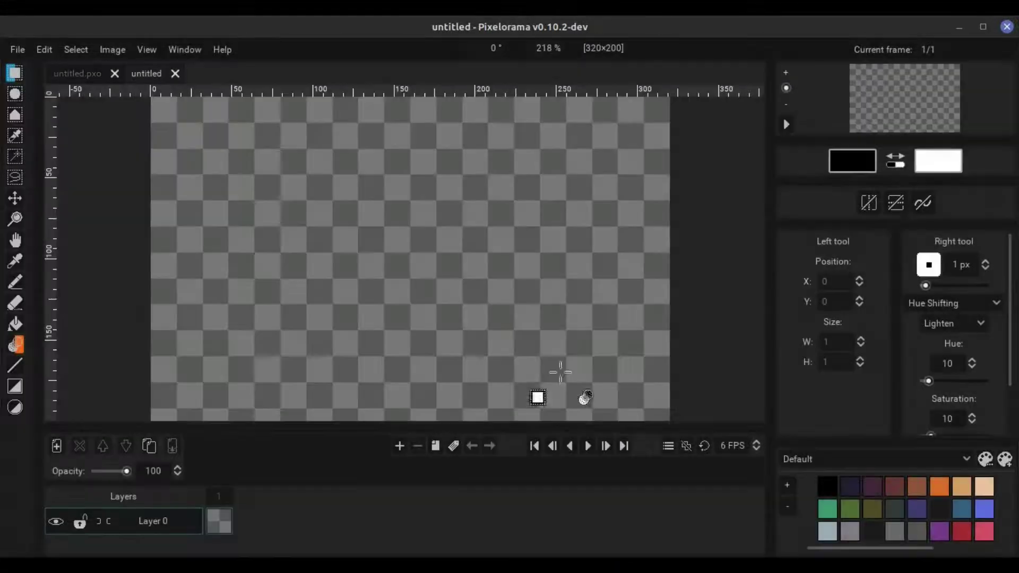
{"action": "left_click", "coordinate": [44, 49]}
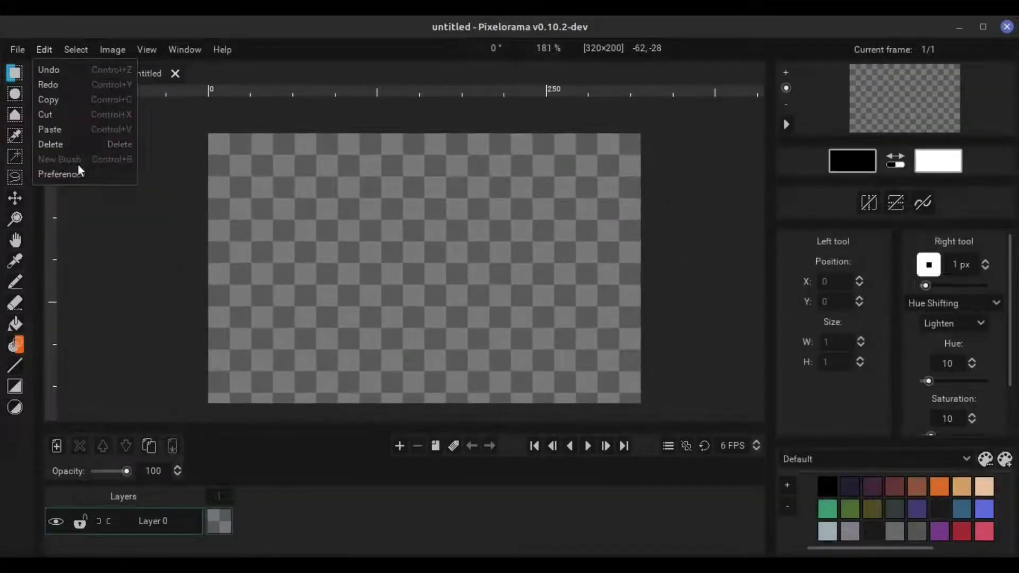
{"action": "left_click", "coordinate": [77, 173]}
{"action": "left_click", "coordinate": [313, 272]}
Step: Download the PerspectiveEditor extension from the extension store and close the dialogs
{"action": "left_click", "coordinate": [633, 169]}
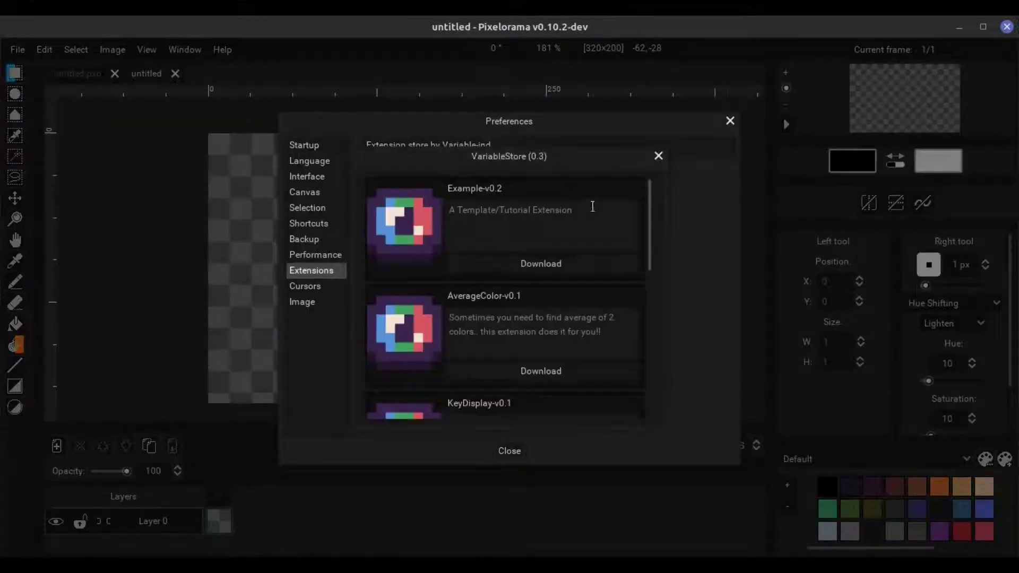
{"action": "scroll", "coordinate": [544, 273], "scroll_direction": "down", "scroll_amount": 2}
{"action": "scroll", "coordinate": [544, 273], "scroll_direction": "down", "scroll_amount": 3}
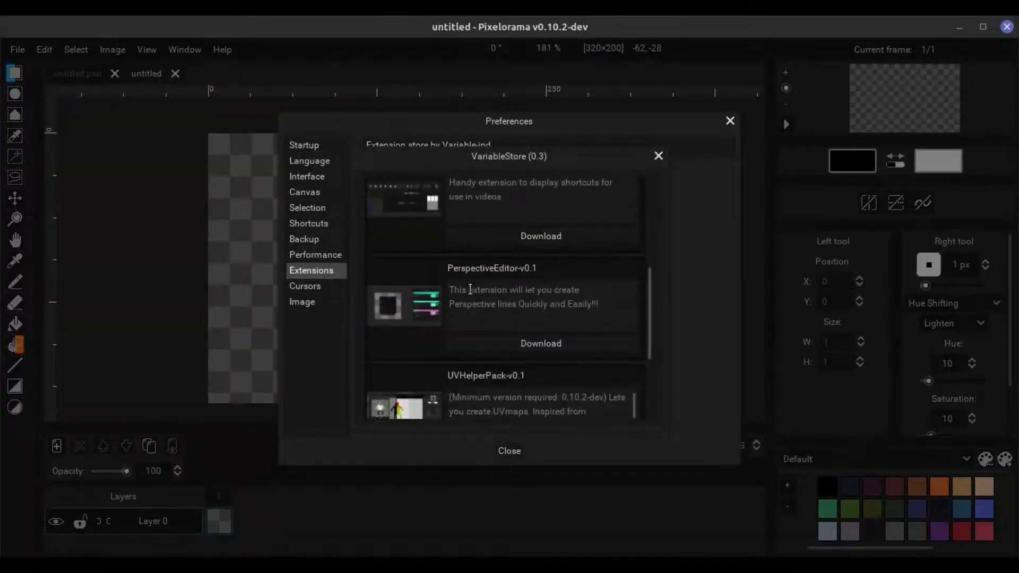
{"action": "left_click", "coordinate": [555, 345]}
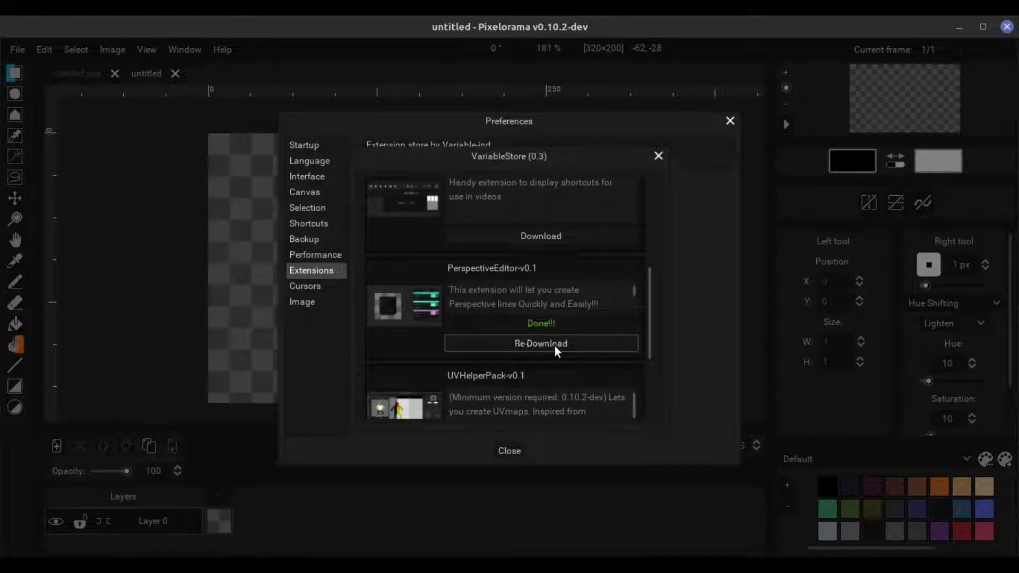
{"action": "left_click", "coordinate": [512, 448]}
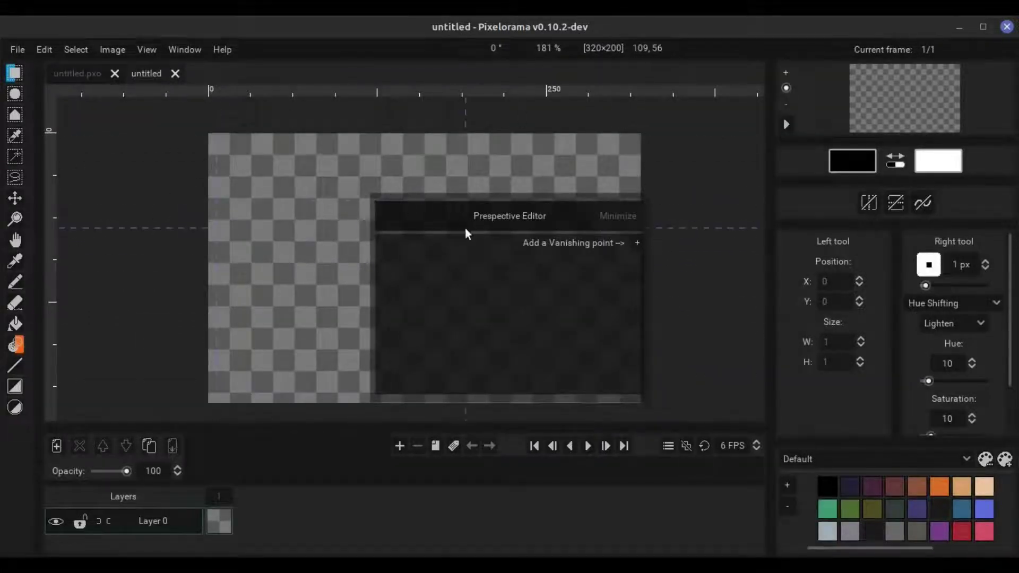
Step: Add two vanishing points in the Perspective Editor, setting Point 1's X to 320
{"action": "mouse_move", "coordinate": [466, 234]}
{"action": "left_mouse_down"}
{"action": "mouse_move", "coordinate": [691, 230]}
{"action": "mouse_move", "coordinate": [765, 249]}
{"action": "left_mouse_up"}
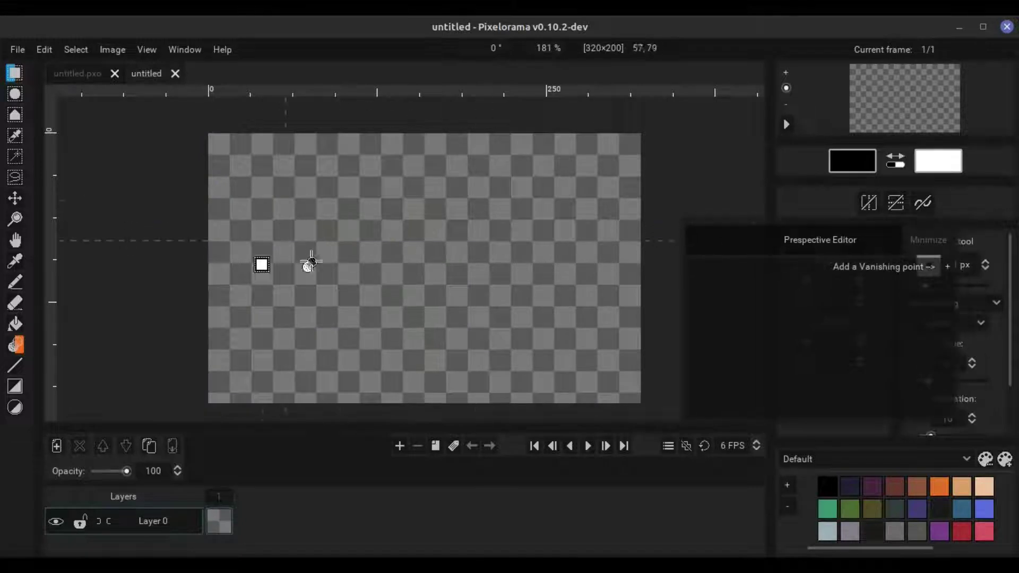
{"action": "left_click", "coordinate": [948, 266]}
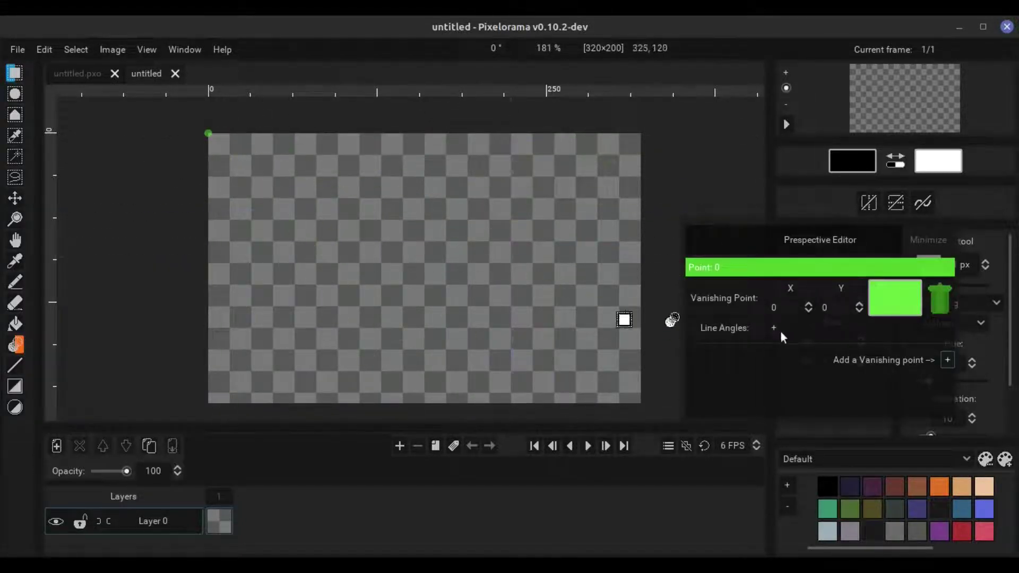
{"action": "left_click", "coordinate": [947, 361]}
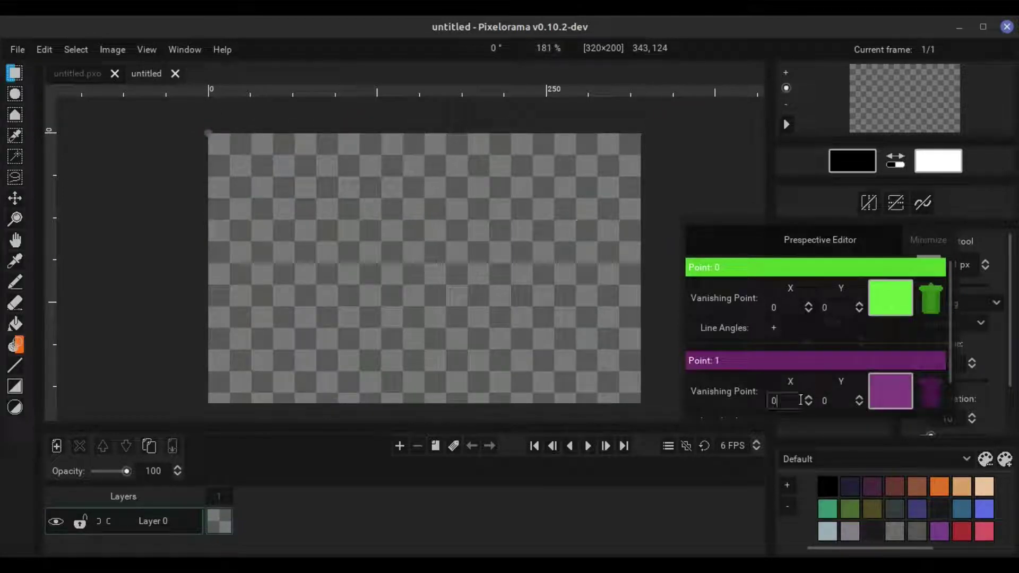
{"action": "key", "text": "BackSpace"}
{"action": "type", "text": "32"}
{"action": "key", "text": "Return"}
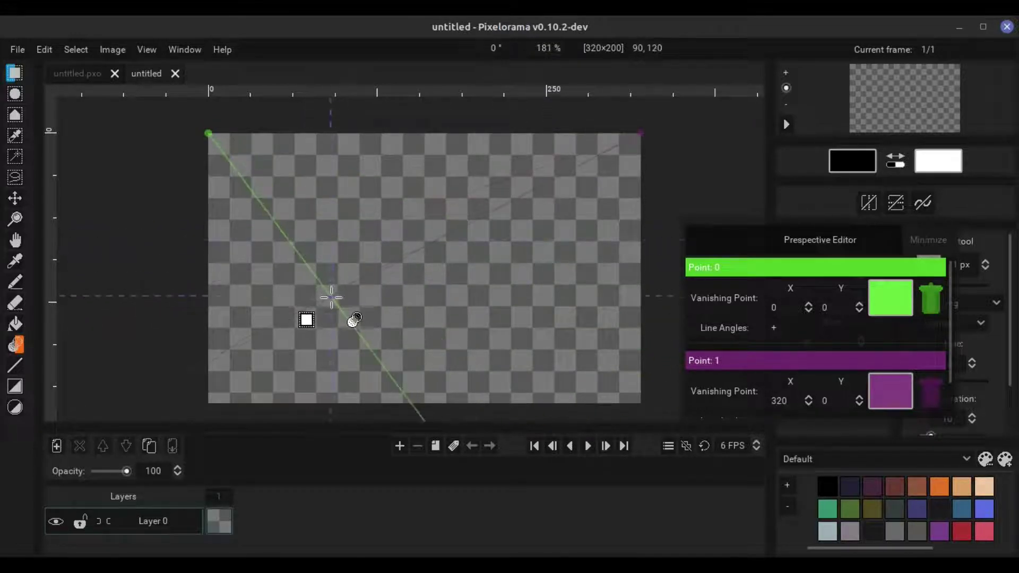
{"action": "scroll", "coordinate": [340, 242], "scroll_direction": "down", "scroll_amount": 2}
{"action": "scroll", "coordinate": [355, 239], "scroll_direction": "down", "scroll_amount": 2}
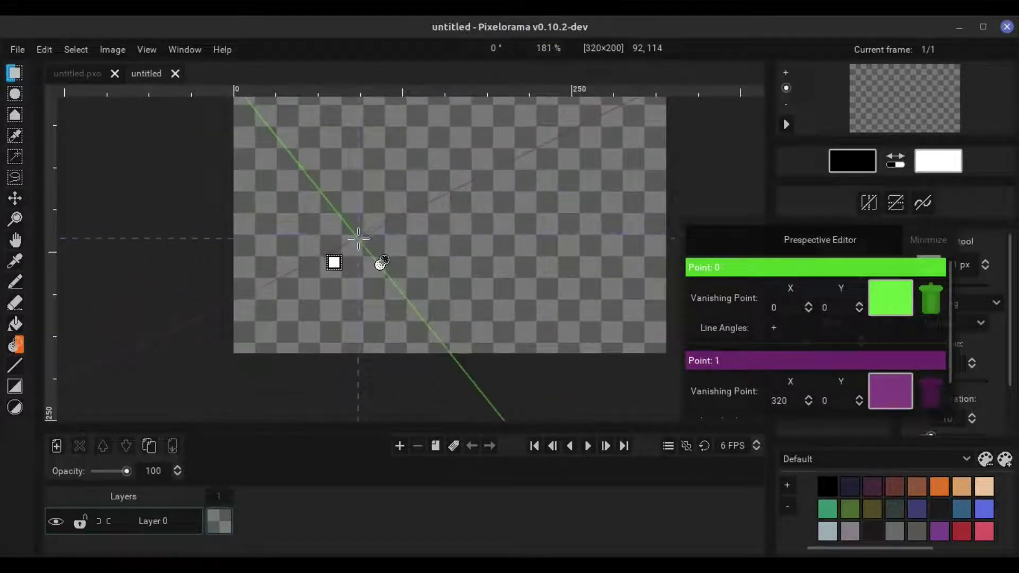
Step: Minimize and move the Perspective Editor, zoom in, and select the Line tool at 3 px
{"action": "left_click", "coordinate": [935, 251]}
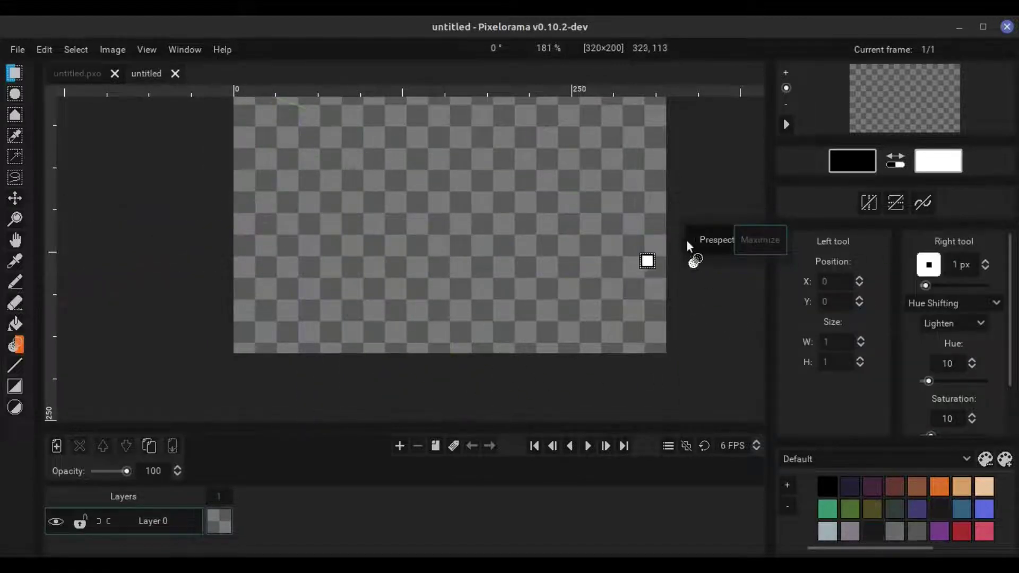
{"action": "left_click_drag", "start_coordinate": [669, 310], "coordinate": [621, 495]}
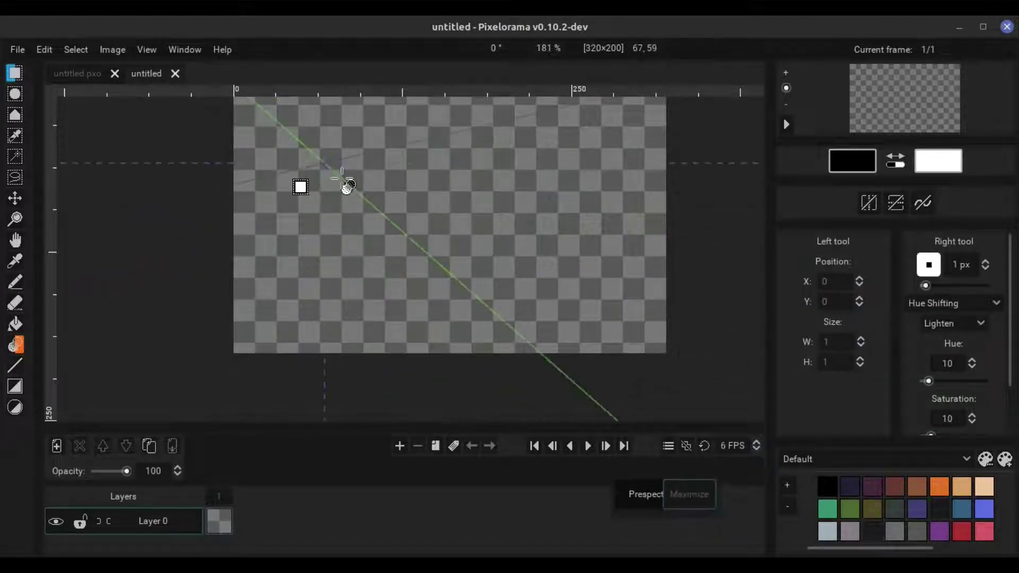
{"action": "scroll", "coordinate": [340, 195], "scroll_direction": "up", "scroll_amount": 5}
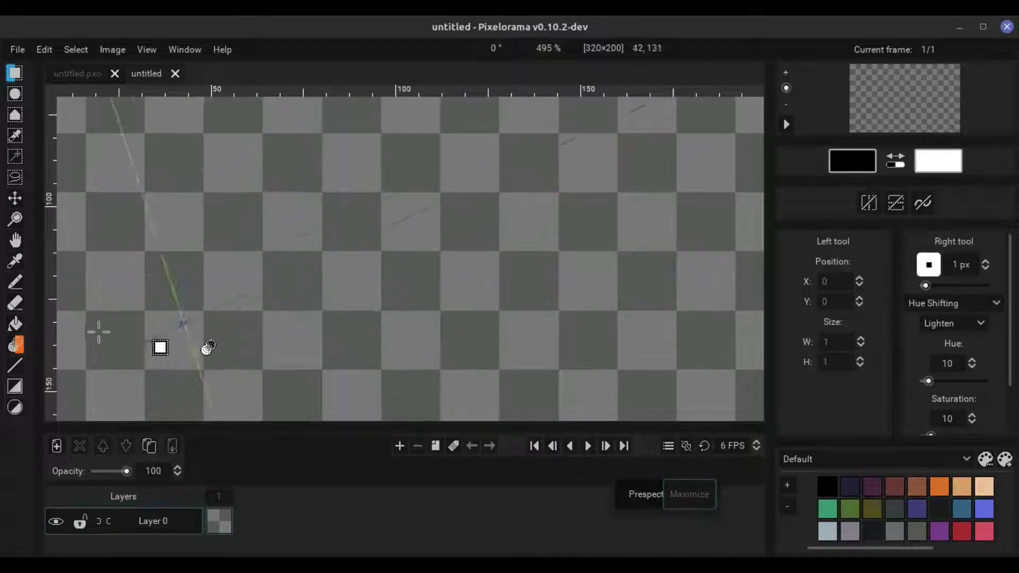
{"action": "left_click", "coordinate": [13, 366]}
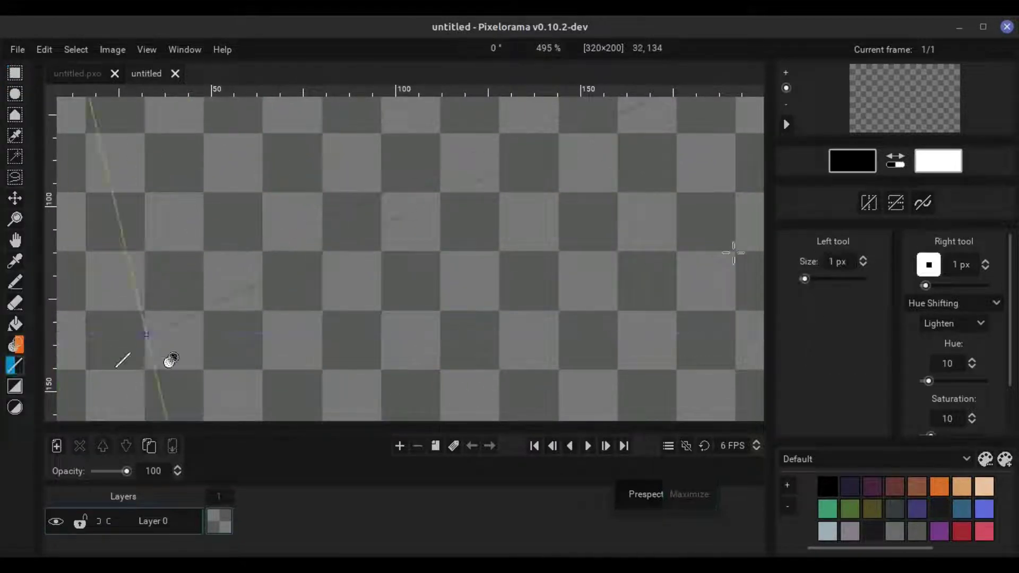
{"action": "left_click", "coordinate": [863, 259]}
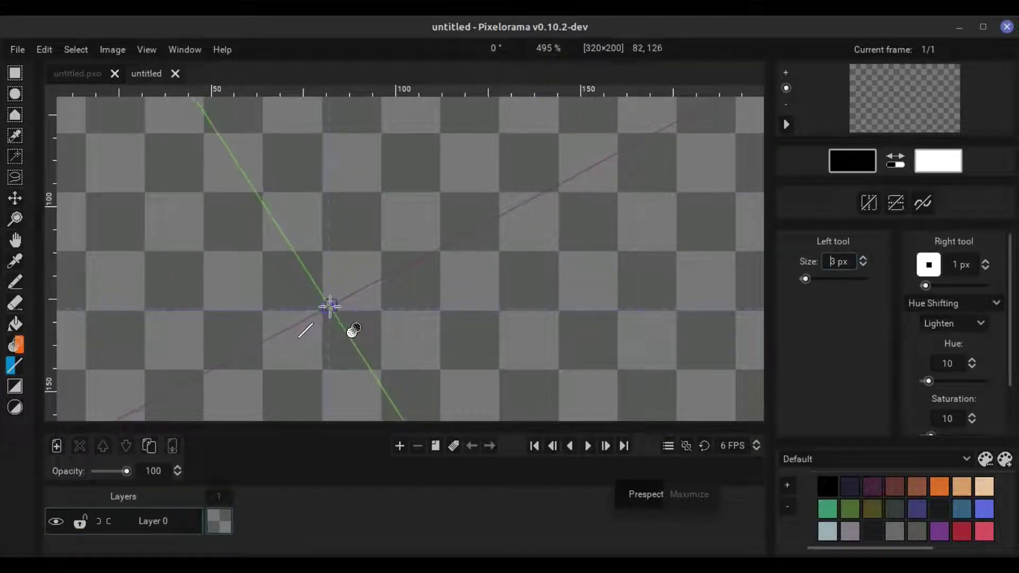
Step: Draw a vertical edge and the box's top edges in black along the green and purple guides
{"action": "mouse_move", "coordinate": [329, 306]}
{"action": "left_mouse_down"}
{"action": "mouse_move", "coordinate": [329, 171]}
{"action": "mouse_move", "coordinate": [338, 182]}
{"action": "left_mouse_up"}
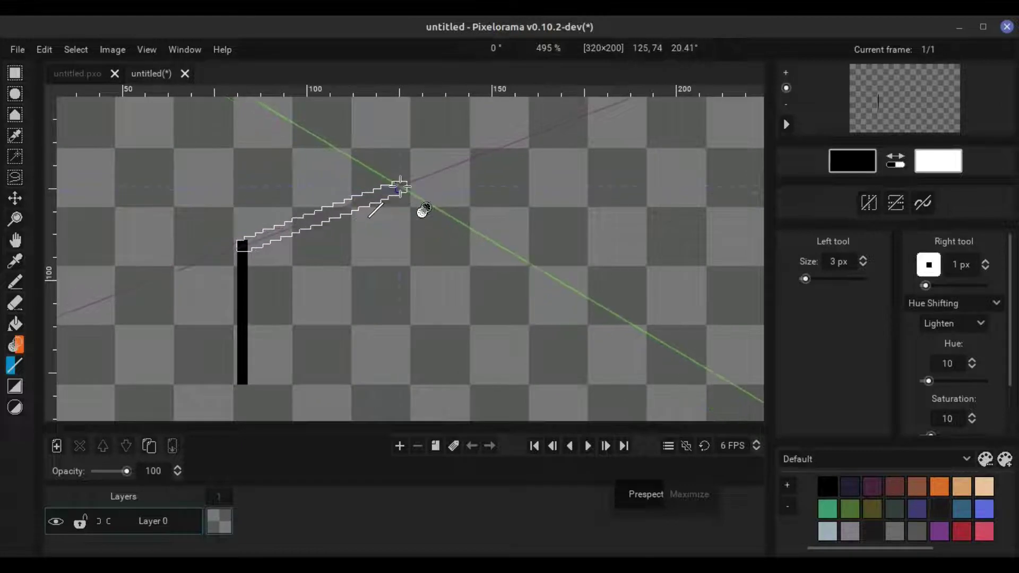
{"action": "mouse_move", "coordinate": [338, 182]}
{"action": "left_mouse_down"}
{"action": "mouse_move", "coordinate": [405, 182]}
{"action": "mouse_move", "coordinate": [489, 223]}
{"action": "mouse_move", "coordinate": [490, 334]}
{"action": "left_mouse_up"}
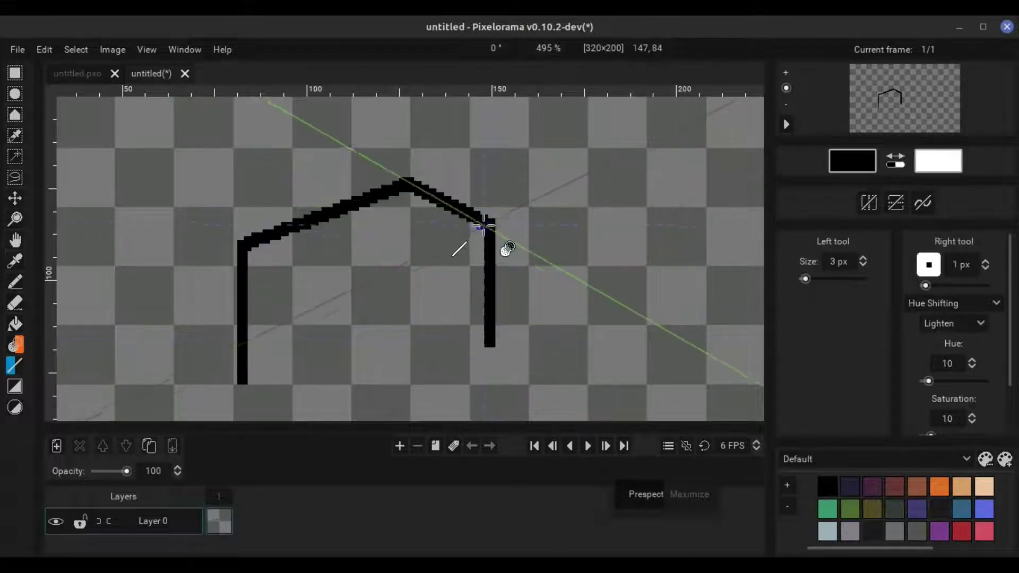
{"action": "mouse_move", "coordinate": [489, 223]}
{"action": "left_mouse_down"}
{"action": "mouse_move", "coordinate": [332, 311]}
{"action": "mouse_move", "coordinate": [310, 311]}
{"action": "mouse_move", "coordinate": [243, 246]}
{"action": "left_mouse_up"}
{"action": "mouse_move", "coordinate": [314, 308]}
{"action": "left_mouse_down"}
{"action": "mouse_move", "coordinate": [317, 230]}
{"action": "mouse_move", "coordinate": [313, 367]}
{"action": "left_mouse_up"}
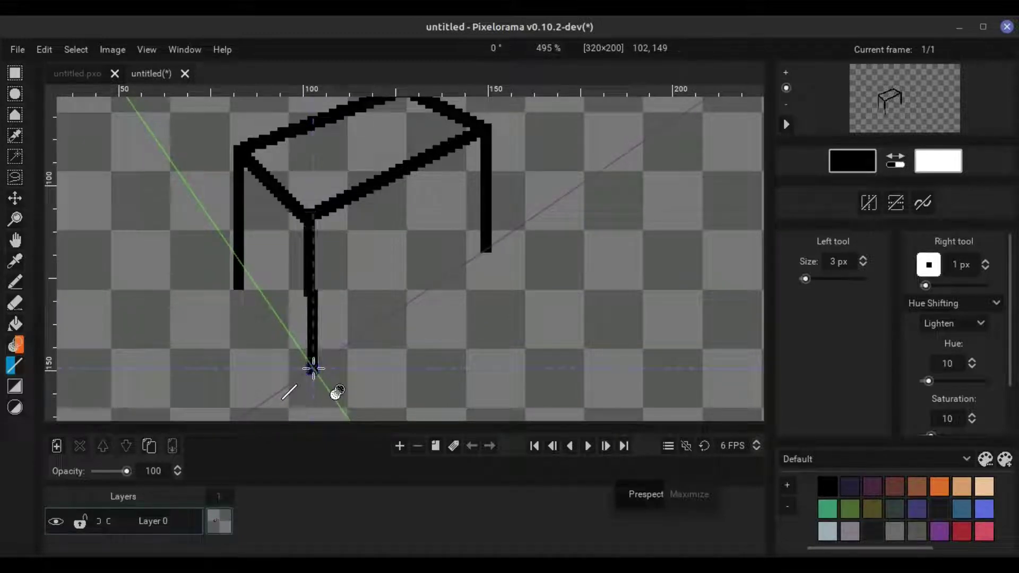
Step: Undo the stray leg, redraw the front vertical edge, and draw the bottom edges along both guides
{"action": "key", "text": "ctrl+z"}
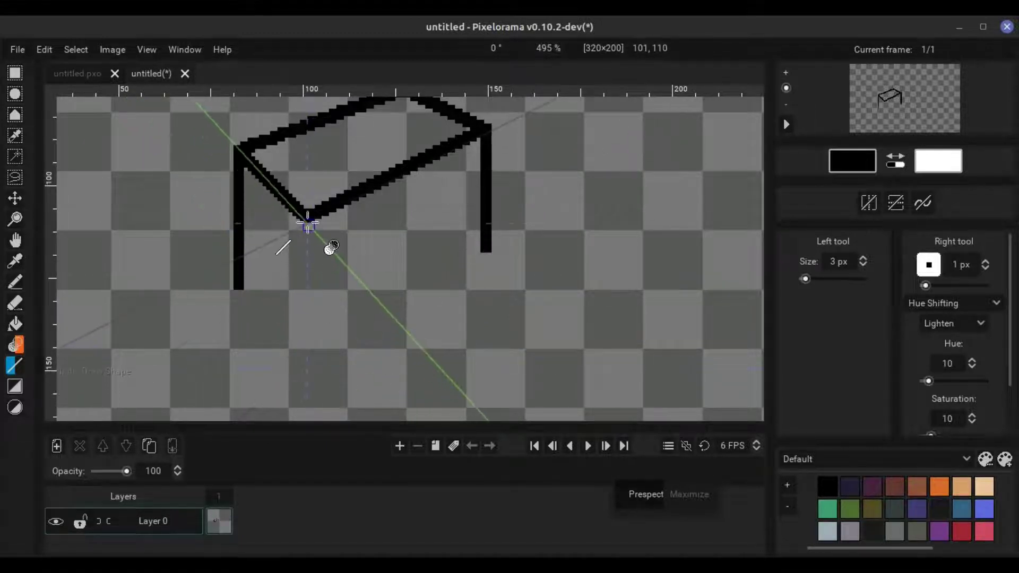
{"action": "mouse_move", "coordinate": [309, 216]}
{"action": "left_mouse_down"}
{"action": "mouse_move", "coordinate": [308, 368]}
{"action": "mouse_move", "coordinate": [239, 268]}
{"action": "left_mouse_up"}
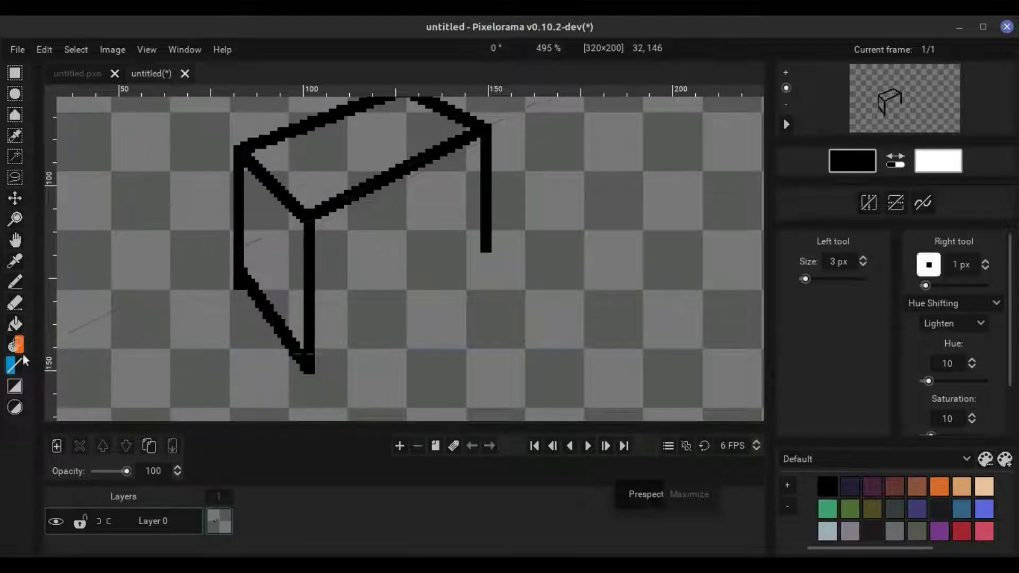
{"action": "left_click", "coordinate": [16, 305]}
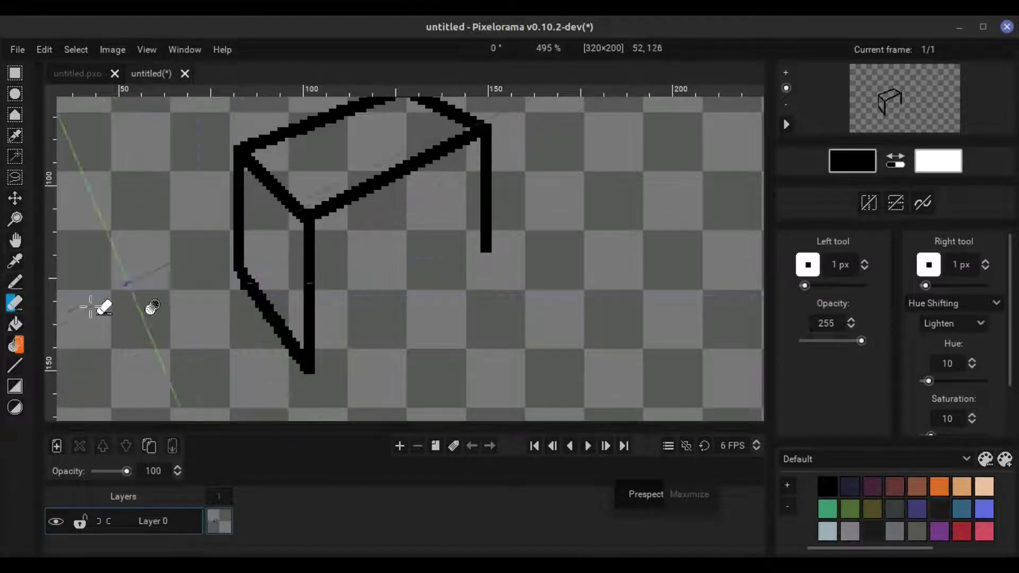
{"action": "left_click", "coordinate": [16, 366]}
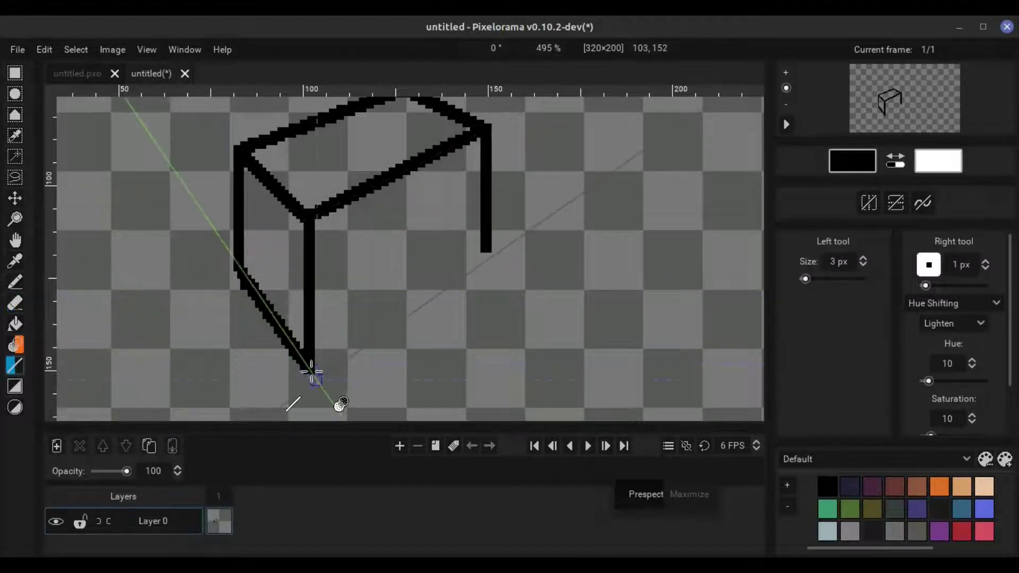
{"action": "left_click_drag", "start_coordinate": [309, 368], "coordinate": [237, 272]}
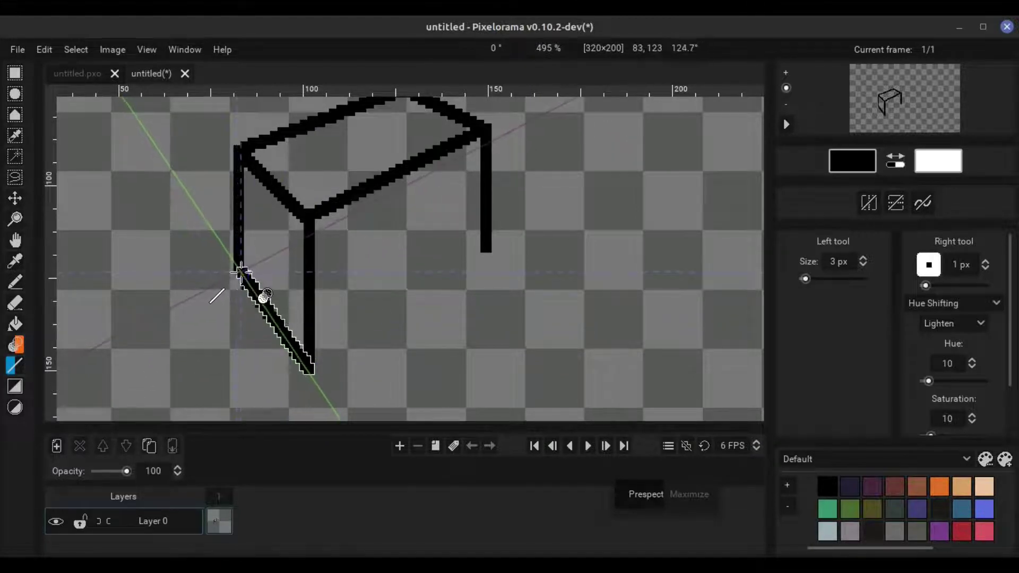
{"action": "left_click_drag", "start_coordinate": [237, 271], "coordinate": [237, 271]}
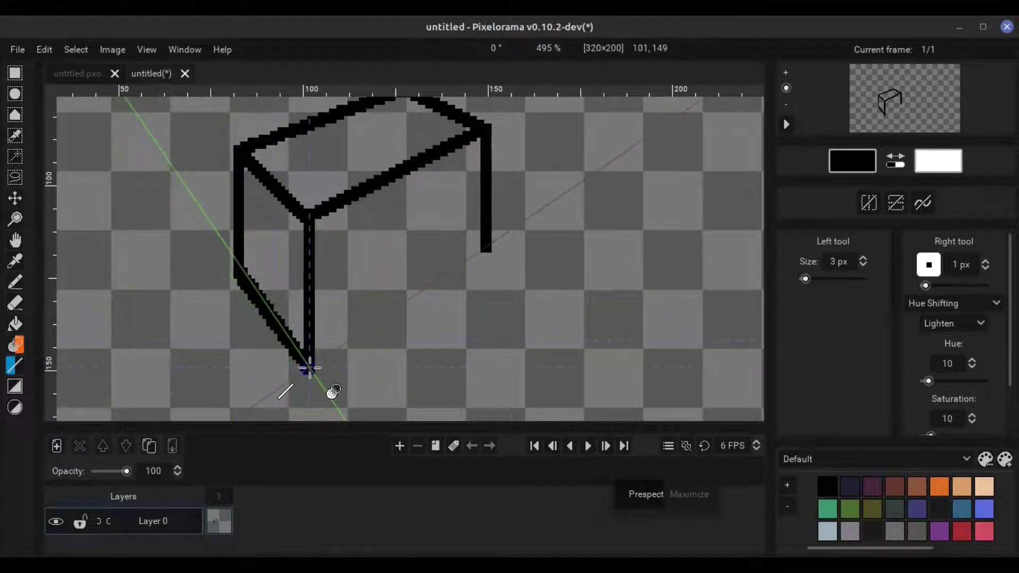
{"action": "left_click_drag", "start_coordinate": [310, 368], "coordinate": [483, 246]}
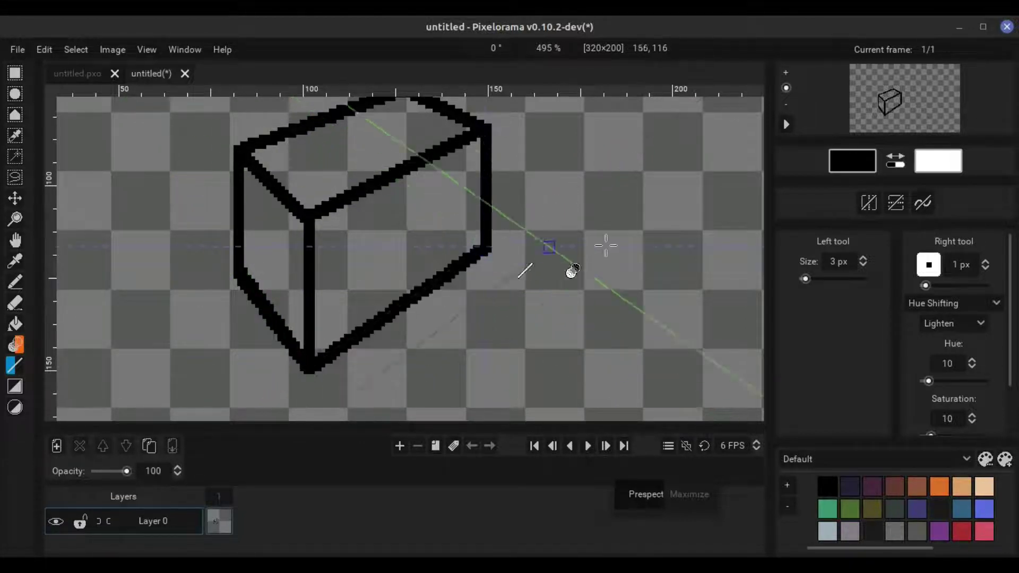
Step: Centre the box and draw a square window and a taller window on the right face
{"action": "scroll", "coordinate": [616, 239], "scroll_direction": "down", "scroll_amount": 1}
{"action": "left_click_drag", "start_coordinate": [609, 239], "coordinate": [551, 285]}
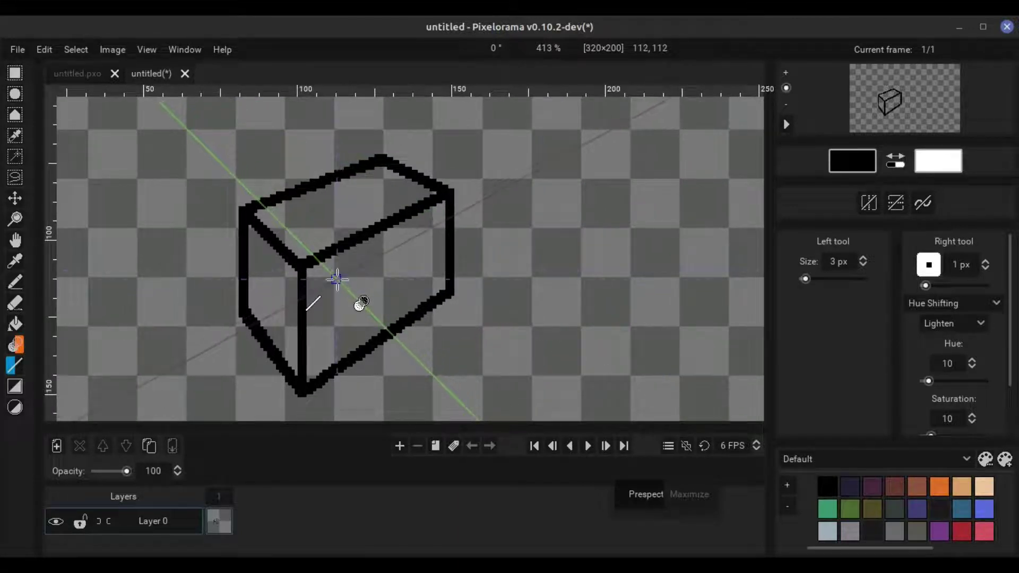
{"action": "mouse_move", "coordinate": [335, 276]}
{"action": "left_mouse_down"}
{"action": "mouse_move", "coordinate": [337, 312]}
{"action": "mouse_move", "coordinate": [370, 294]}
{"action": "mouse_move", "coordinate": [366, 257]}
{"action": "mouse_move", "coordinate": [336, 269]}
{"action": "left_mouse_up"}
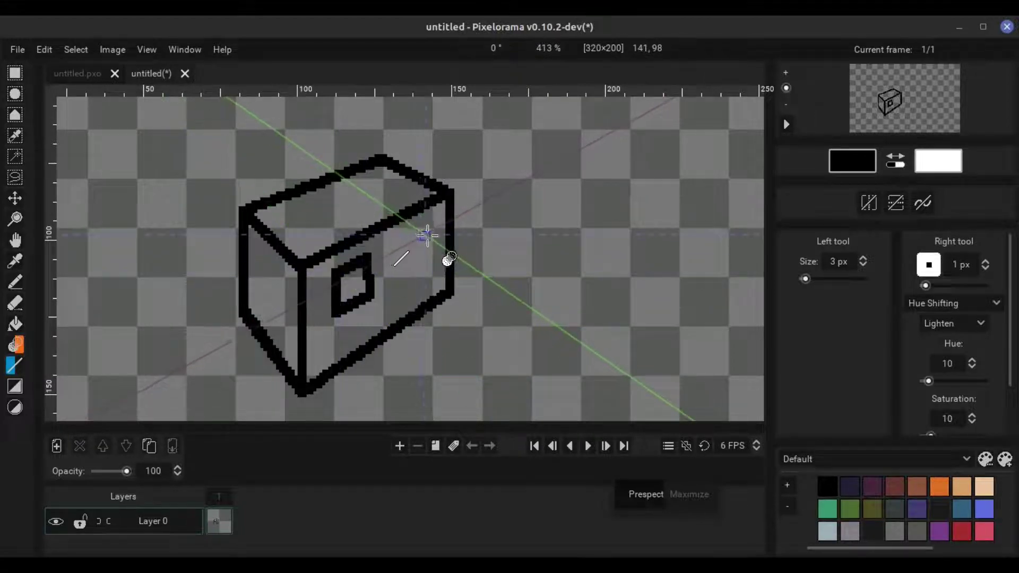
{"action": "mouse_move", "coordinate": [429, 224]}
{"action": "left_mouse_down"}
{"action": "mouse_move", "coordinate": [429, 262]}
{"action": "mouse_move", "coordinate": [406, 279]}
{"action": "mouse_move", "coordinate": [404, 237]}
{"action": "left_mouse_up"}
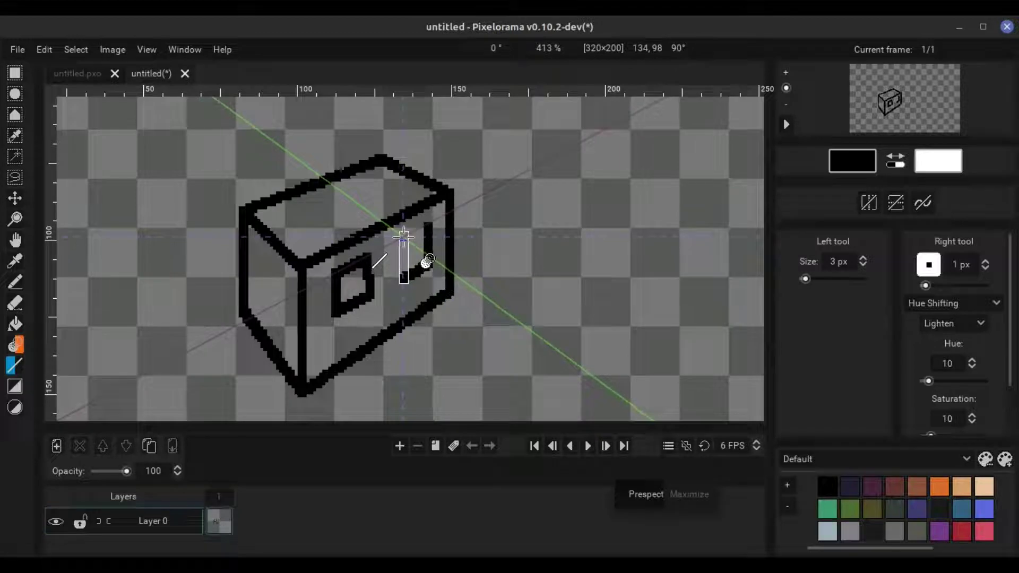
{"action": "left_click_drag", "start_coordinate": [404, 238], "coordinate": [428, 223]}
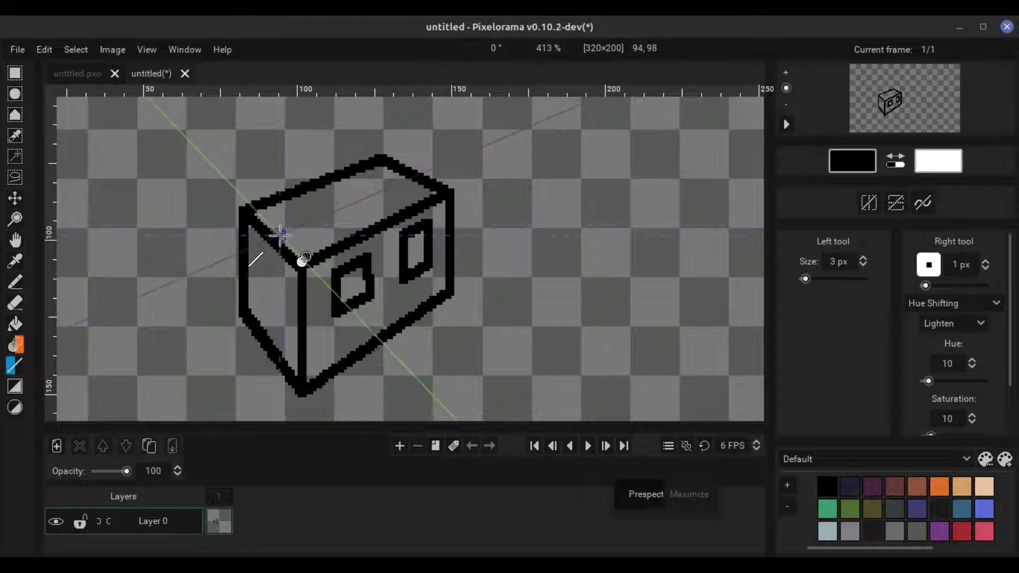
Step: Draw a line parallel to the top edge and a vertical line down the left face
{"action": "left_click_drag", "start_coordinate": [280, 235], "coordinate": [410, 178]}
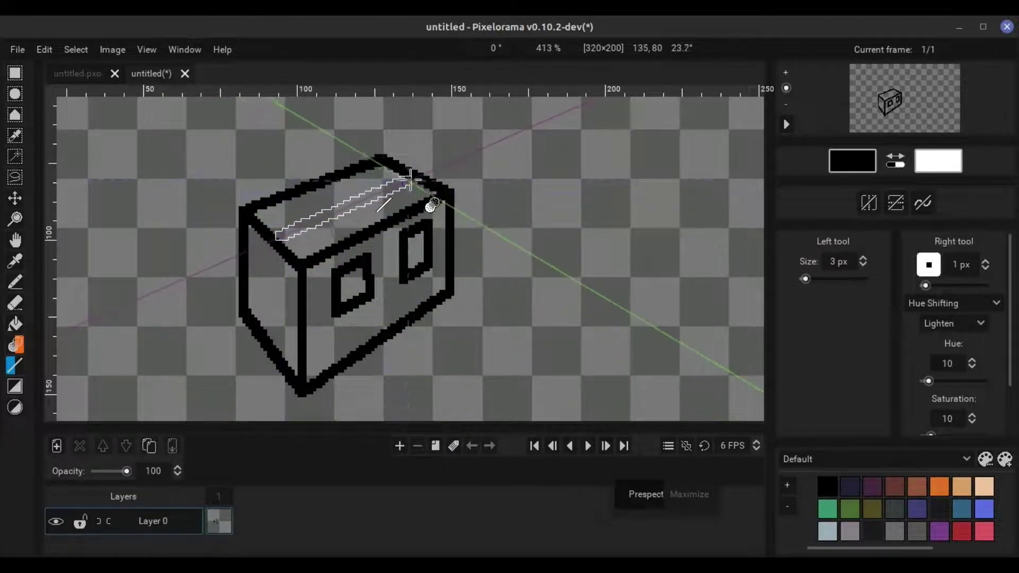
{"action": "left_click_drag", "start_coordinate": [410, 178], "coordinate": [413, 177]}
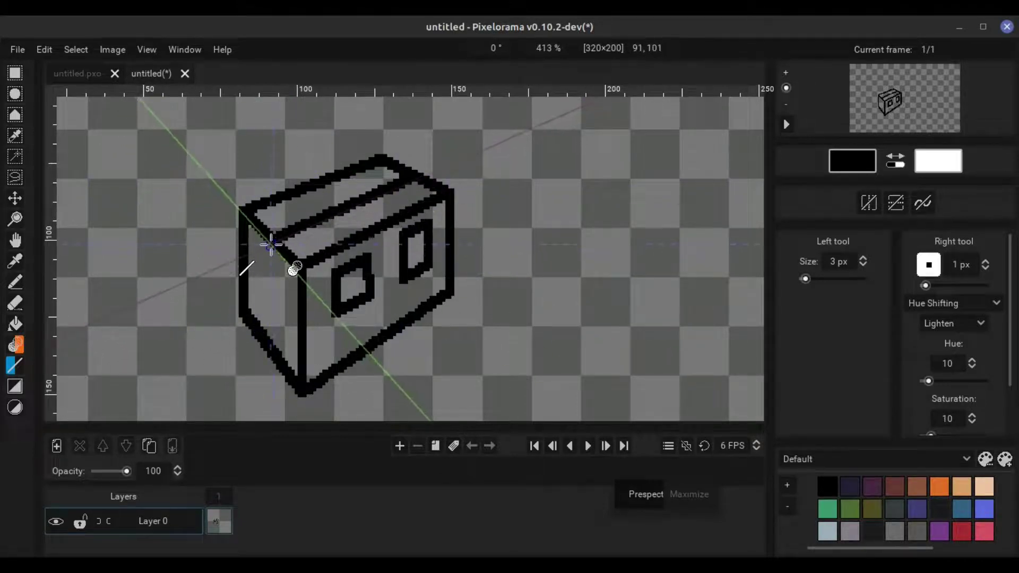
{"action": "left_click_drag", "start_coordinate": [271, 240], "coordinate": [271, 348]}
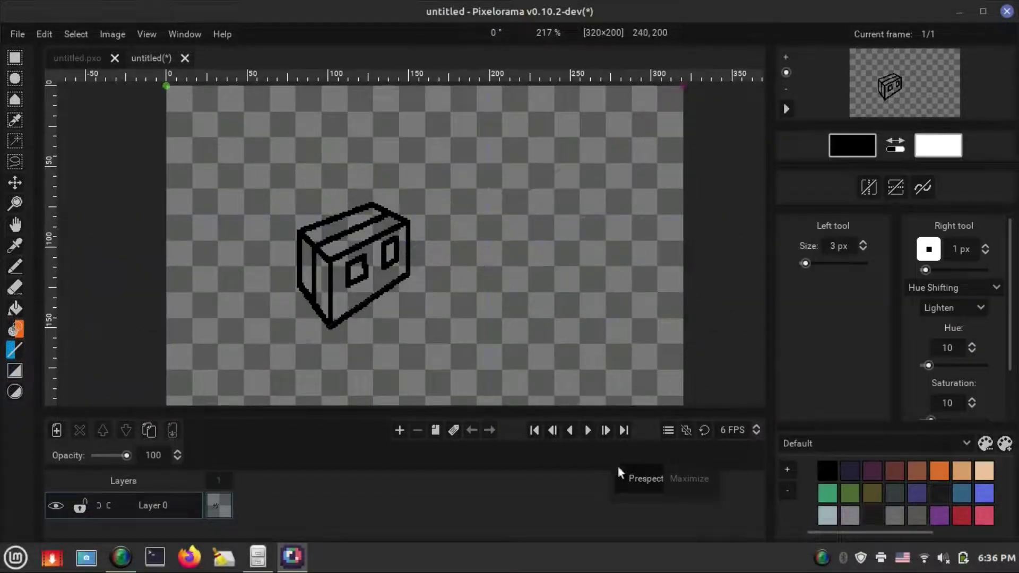
Step: Expand the Perspective Editor and add a first angled green guide line to Point 0
{"action": "left_click_drag", "start_coordinate": [617, 466], "coordinate": [581, 173]}
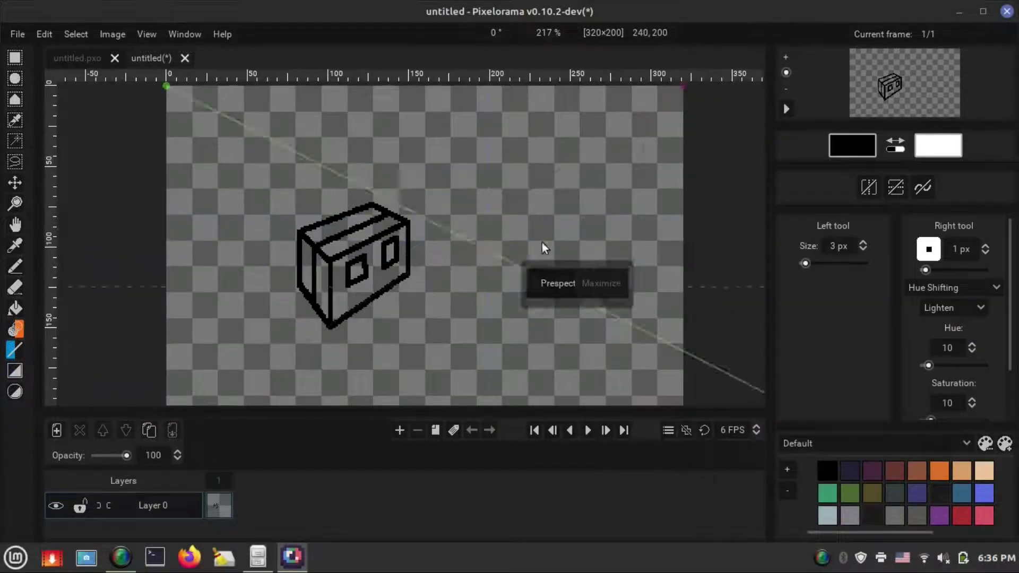
{"action": "scroll", "coordinate": [444, 255], "scroll_direction": "down", "scroll_amount": 1}
{"action": "scroll", "coordinate": [443, 255], "scroll_direction": "down", "scroll_amount": 2}
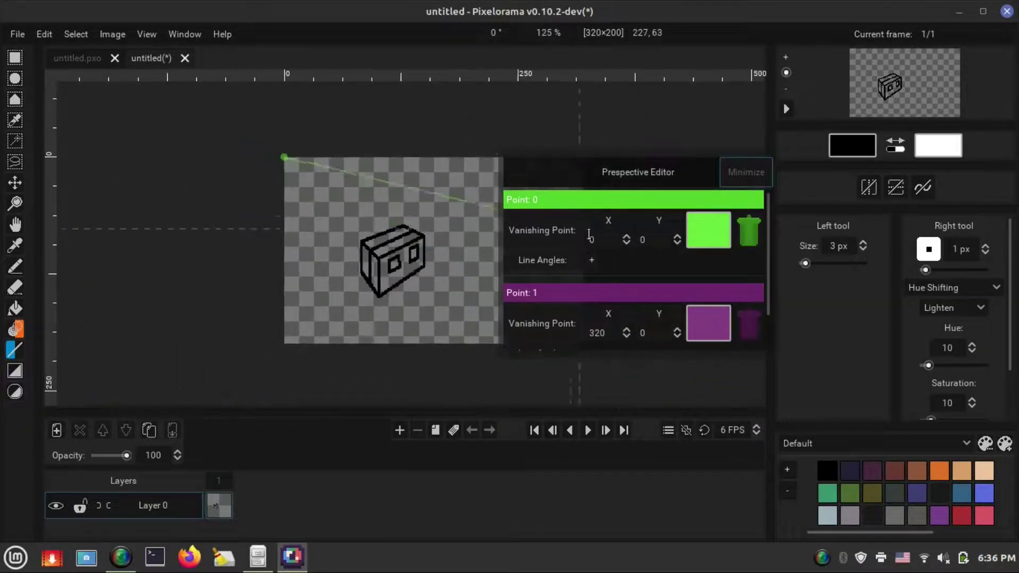
{"action": "left_click", "coordinate": [593, 261]}
{"action": "left_click_drag", "start_coordinate": [583, 179], "coordinate": [629, 185]}
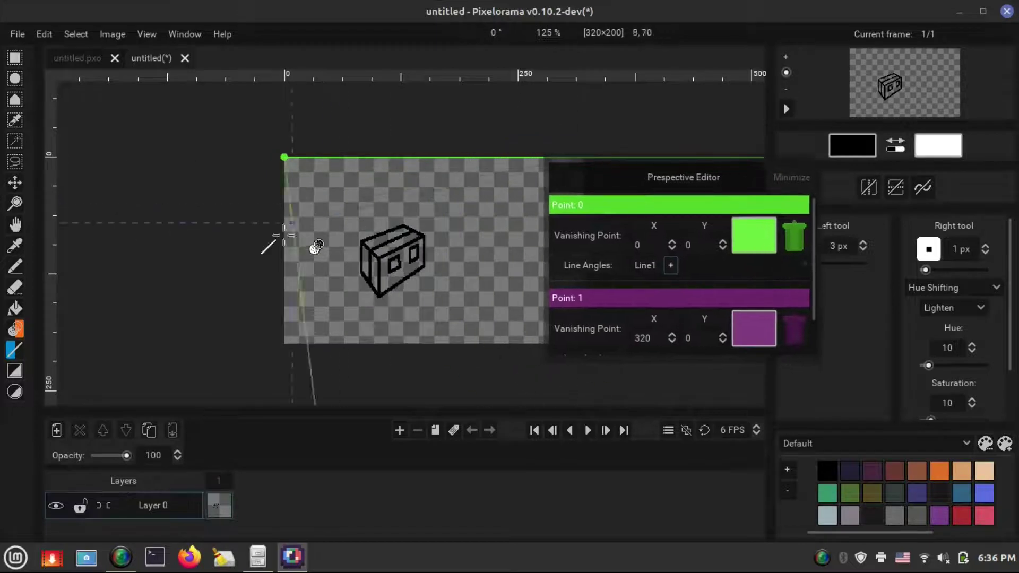
{"action": "left_click", "coordinate": [650, 268]}
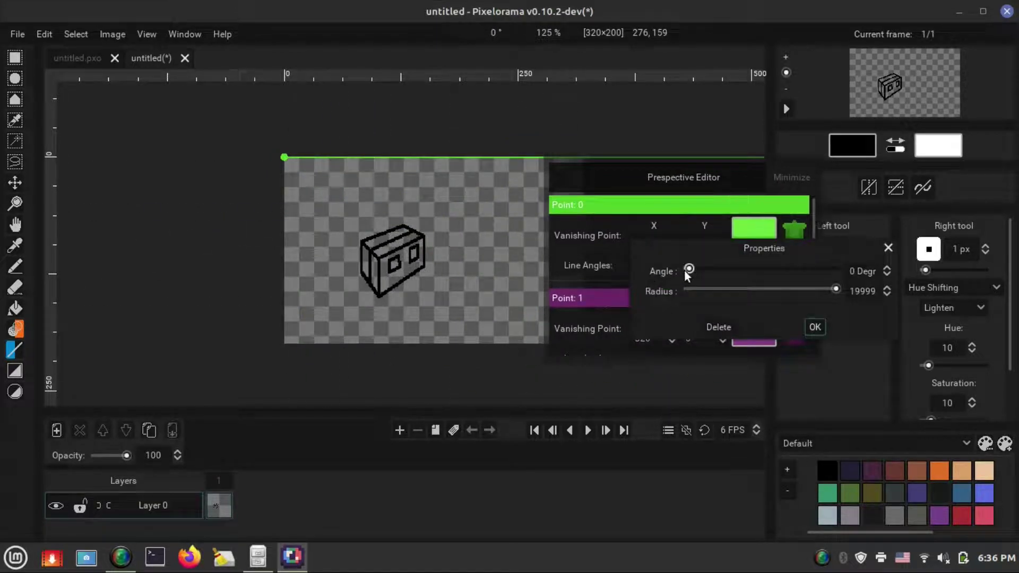
{"action": "left_click_drag", "start_coordinate": [686, 269], "coordinate": [697, 270]}
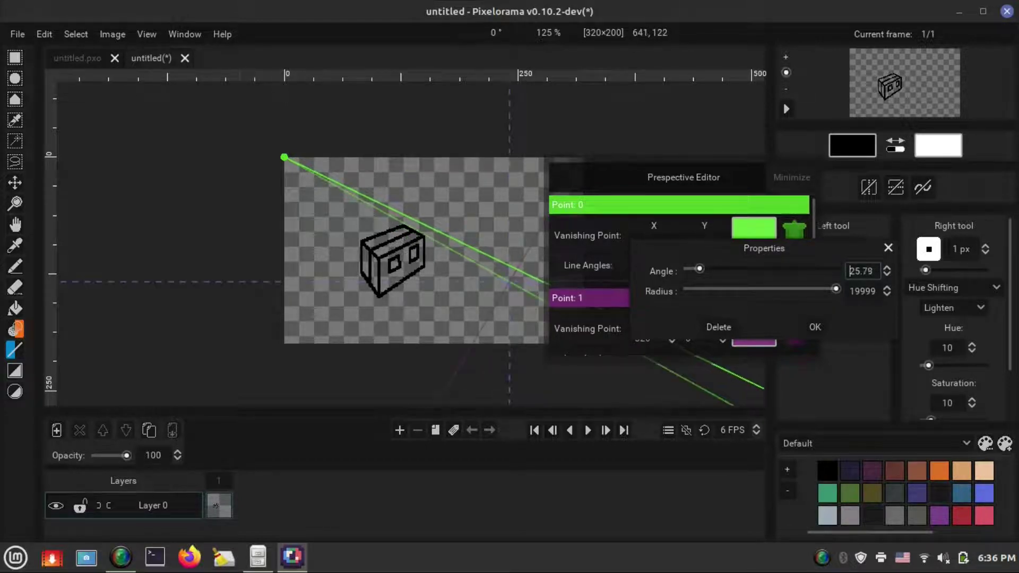
{"action": "left_click_drag", "start_coordinate": [699, 269], "coordinate": [701, 269]}
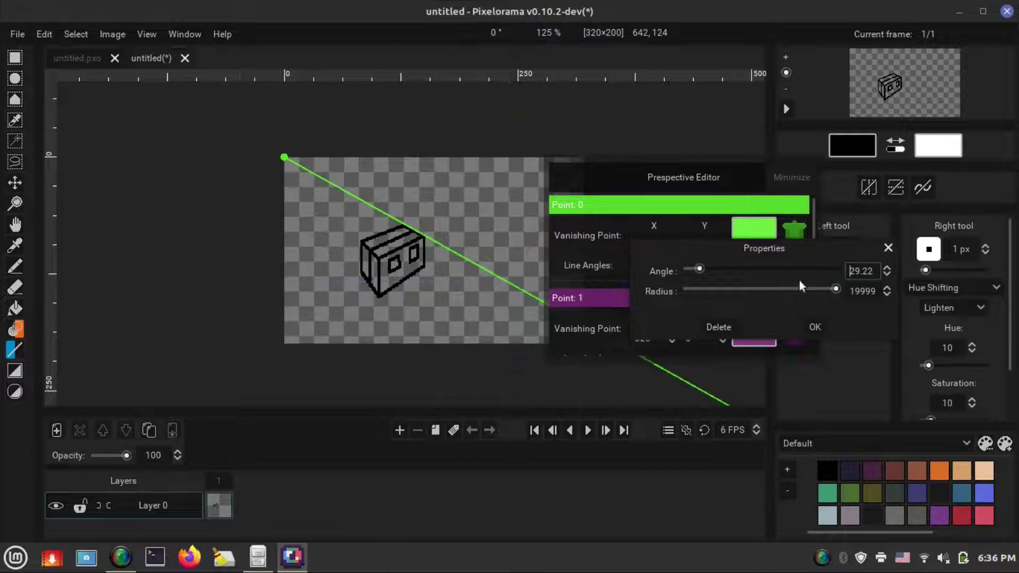
{"action": "left_click", "coordinate": [810, 324]}
Step: Replace that guide with a new Line1 at 29.69° on Point 0
{"action": "scroll", "coordinate": [439, 329], "scroll_direction": "up", "scroll_amount": 5}
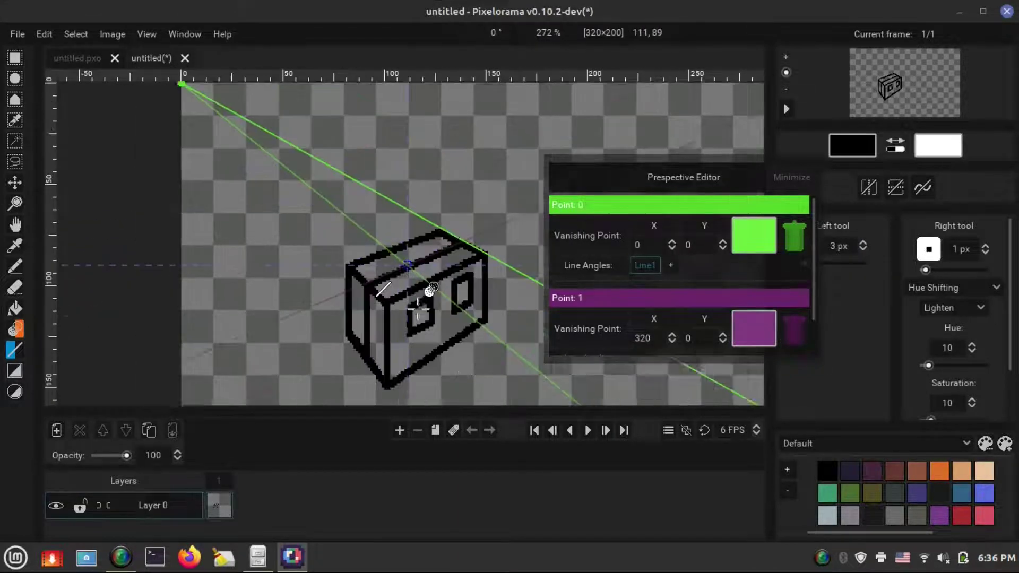
{"action": "left_click", "coordinate": [645, 266]}
{"action": "left_click", "coordinate": [722, 331]}
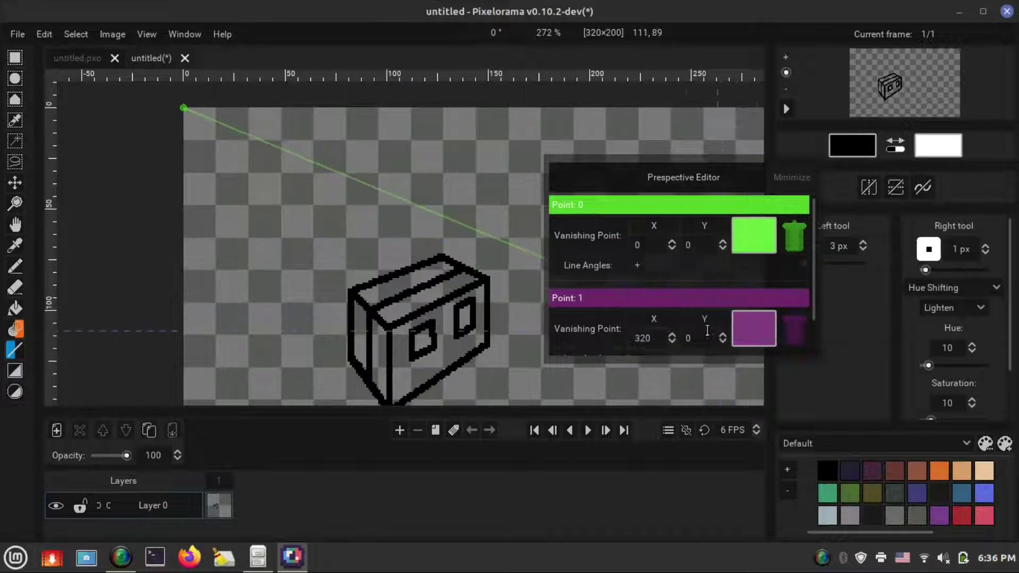
{"action": "left_click", "coordinate": [637, 265]}
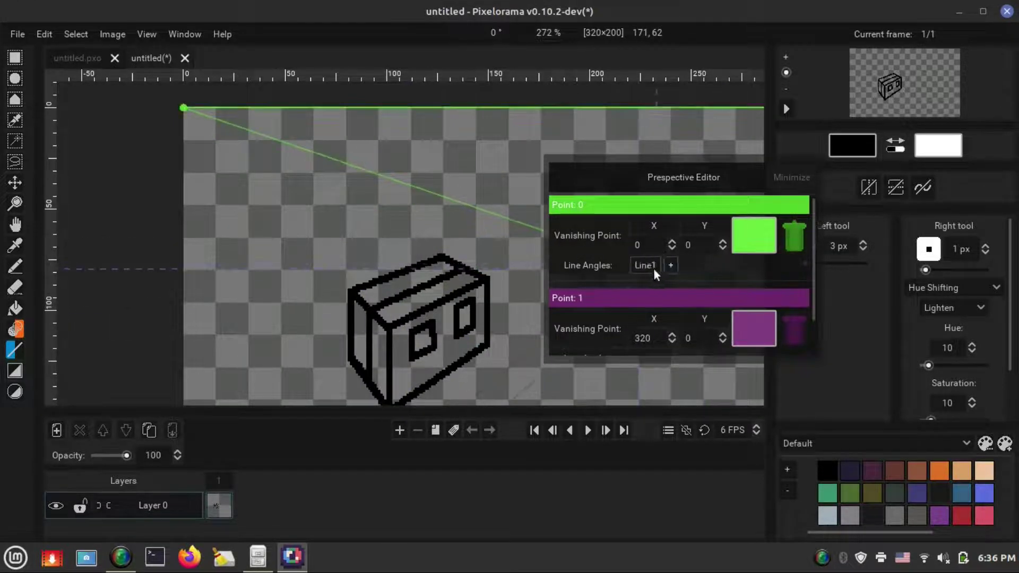
{"action": "scroll", "coordinate": [886, 270], "scroll_direction": "up", "scroll_amount": 3}
{"action": "scroll", "coordinate": [886, 271], "scroll_direction": "up", "scroll_amount": 3}
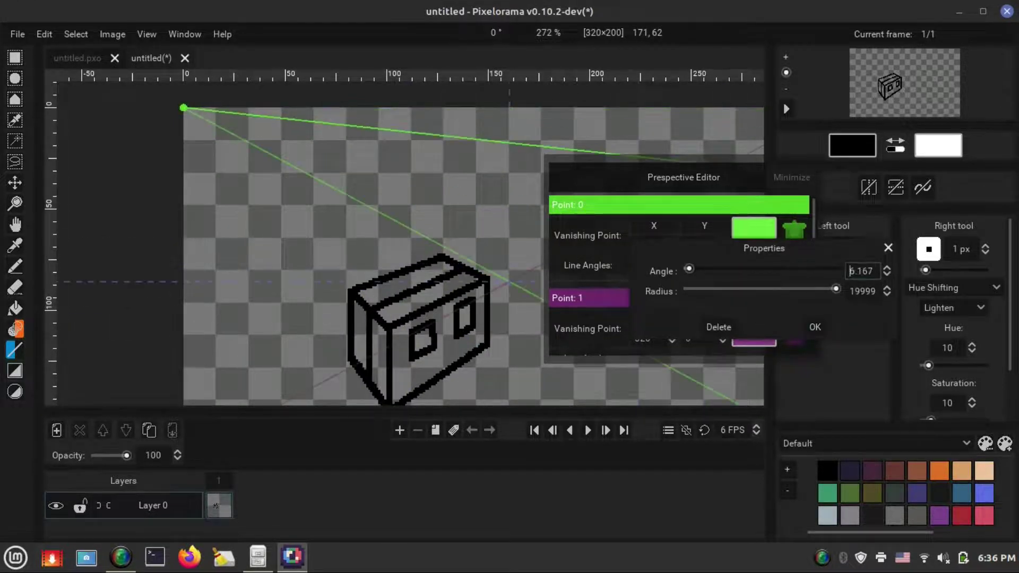
{"action": "scroll", "coordinate": [887, 271], "scroll_direction": "up", "scroll_amount": 10}
{"action": "scroll", "coordinate": [886, 271], "scroll_direction": "up", "scroll_amount": 6}
{"action": "scroll", "coordinate": [886, 271], "scroll_direction": "up", "scroll_amount": 5}
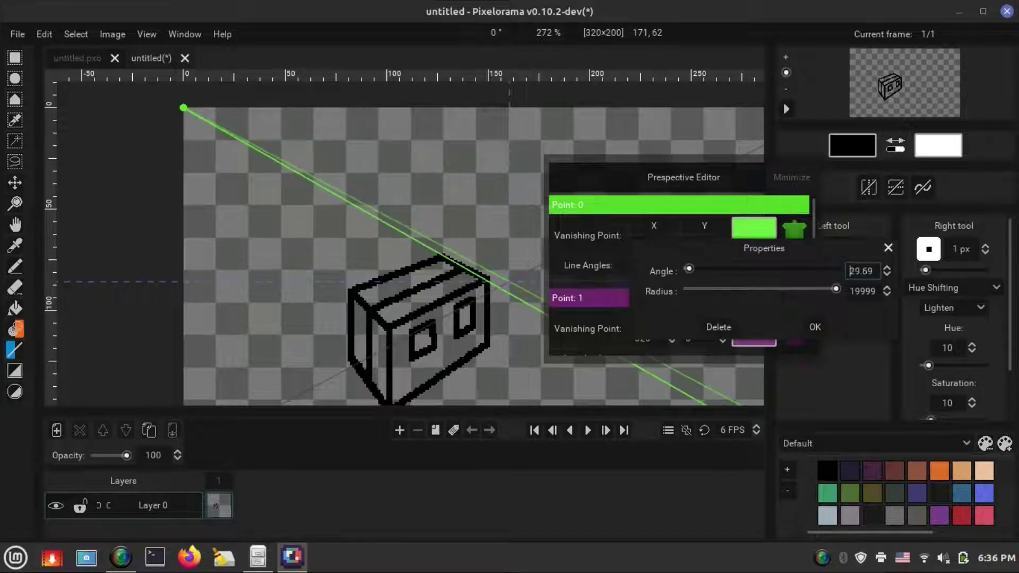
{"action": "left_click", "coordinate": [801, 327]}
Step: Add Line2 to Point 0 with an angle of 47.13°
{"action": "left_click", "coordinate": [670, 266]}
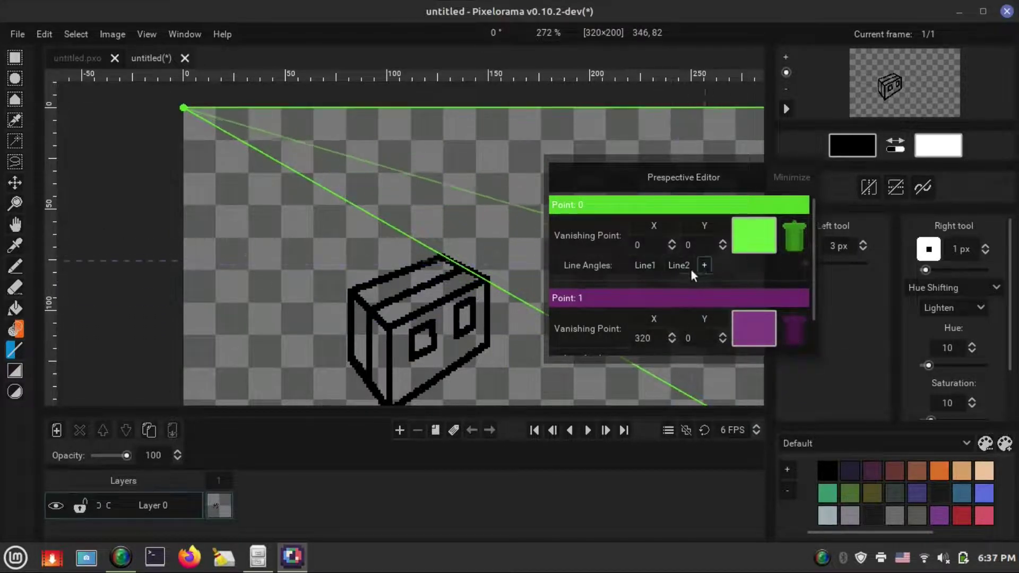
{"action": "left_click", "coordinate": [680, 268]}
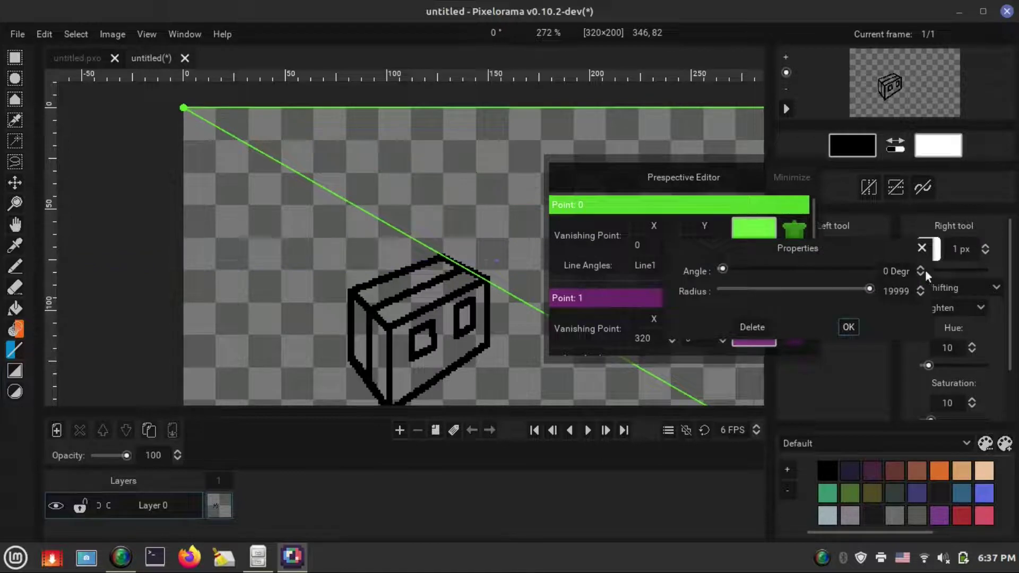
{"action": "scroll", "coordinate": [883, 271], "scroll_direction": "up", "scroll_amount": 2}
{"action": "scroll", "coordinate": [883, 272], "scroll_direction": "up", "scroll_amount": 2}
{"action": "scroll", "coordinate": [884, 272], "scroll_direction": "up", "scroll_amount": 3}
{"action": "scroll", "coordinate": [884, 272], "scroll_direction": "up", "scroll_amount": 3}
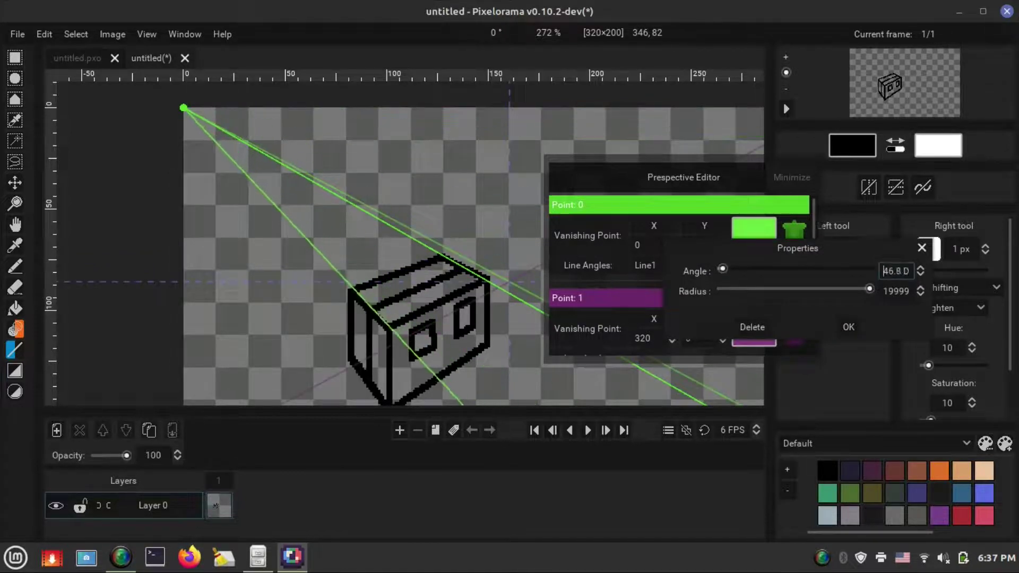
{"action": "scroll", "coordinate": [884, 271], "scroll_direction": "up", "scroll_amount": 1}
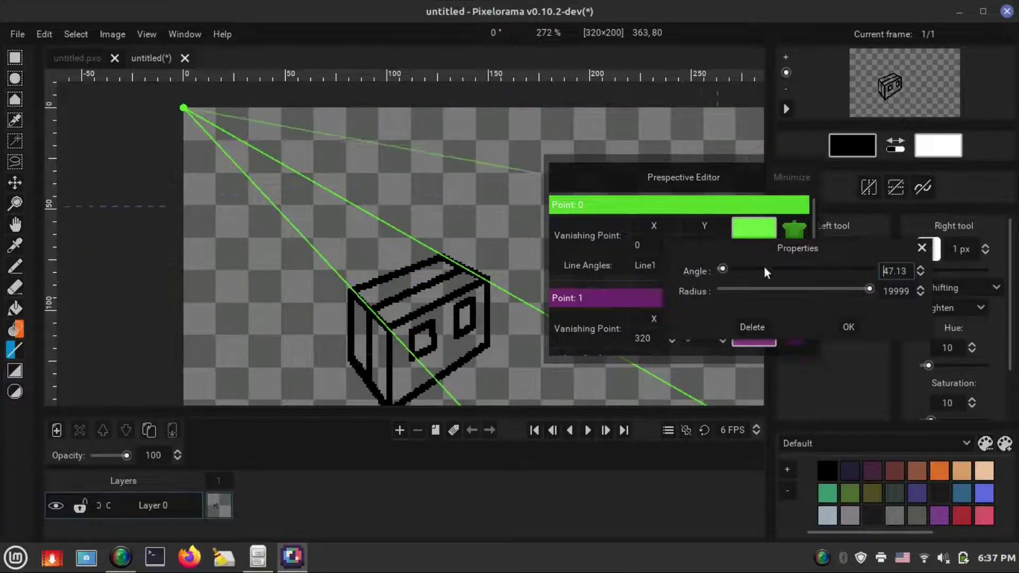
{"action": "left_click", "coordinate": [848, 327]}
Step: Reposition the Perspective Editor and set Point 1's Line1 angle to 153.3°
{"action": "scroll", "coordinate": [814, 236], "scroll_direction": "down", "scroll_amount": 2}
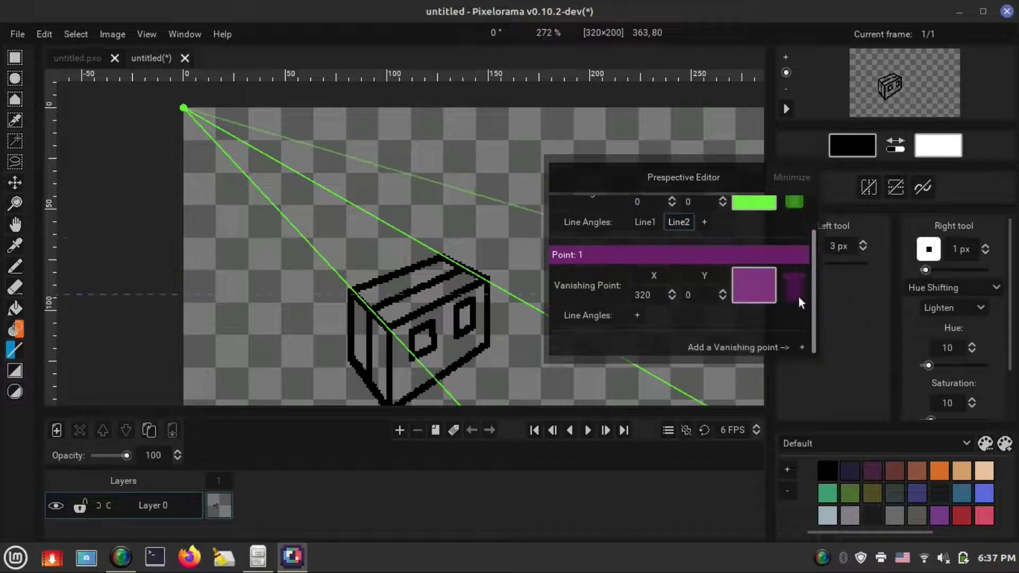
{"action": "left_click_drag", "start_coordinate": [700, 166], "coordinate": [826, 179]}
{"action": "left_click", "coordinate": [965, 183]}
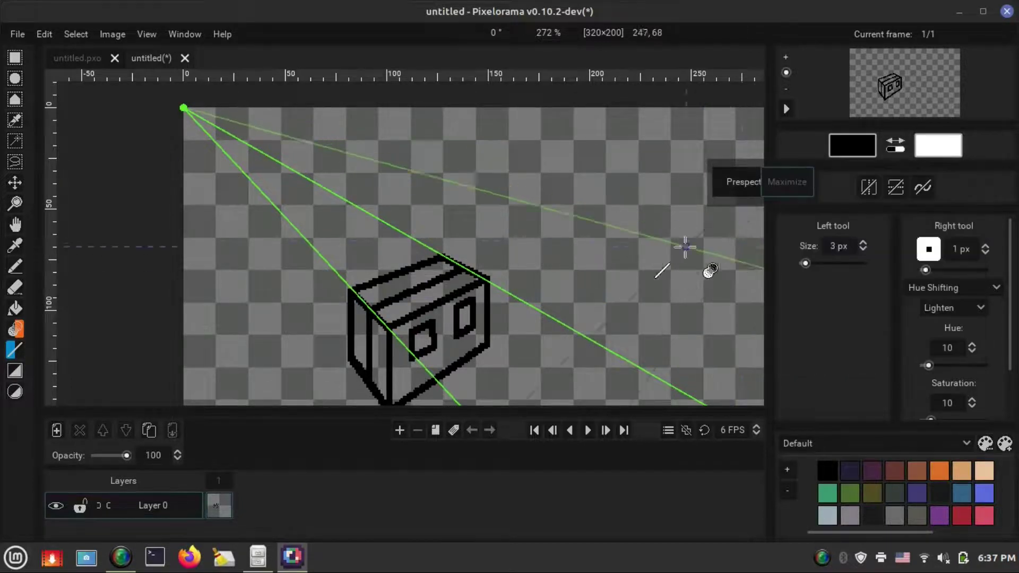
{"action": "mouse_move", "coordinate": [708, 271]}
{"action": "left_mouse_down"}
{"action": "mouse_move", "coordinate": [605, 271]}
{"action": "mouse_move", "coordinate": [664, 230]}
{"action": "left_mouse_up"}
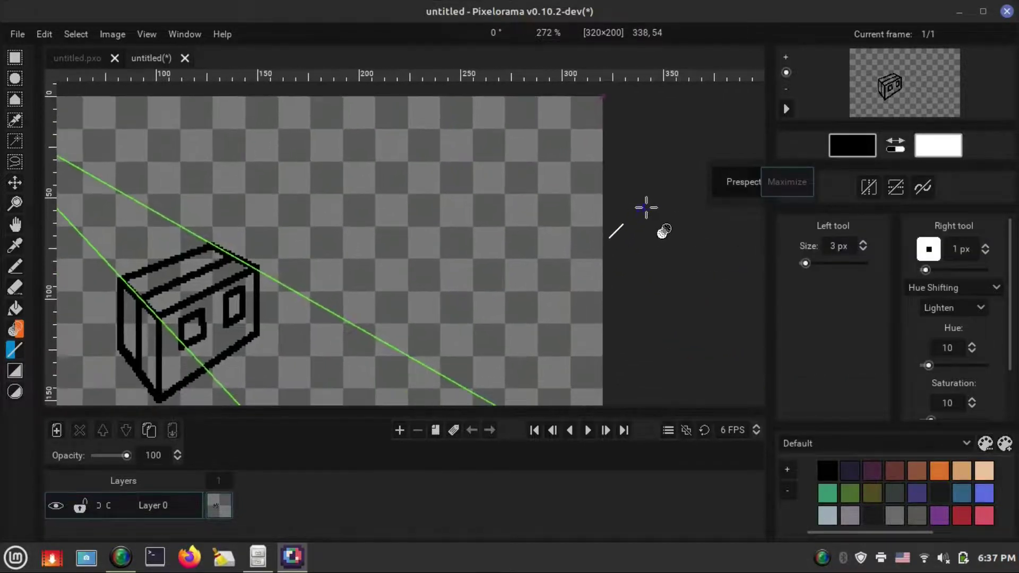
{"action": "left_click", "coordinate": [786, 183]}
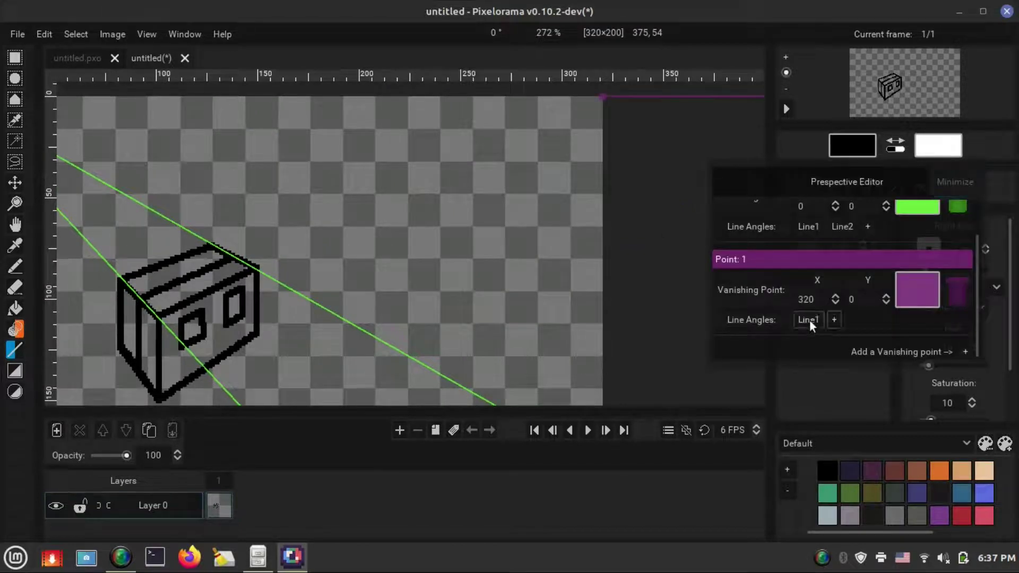
{"action": "left_click", "coordinate": [810, 320]}
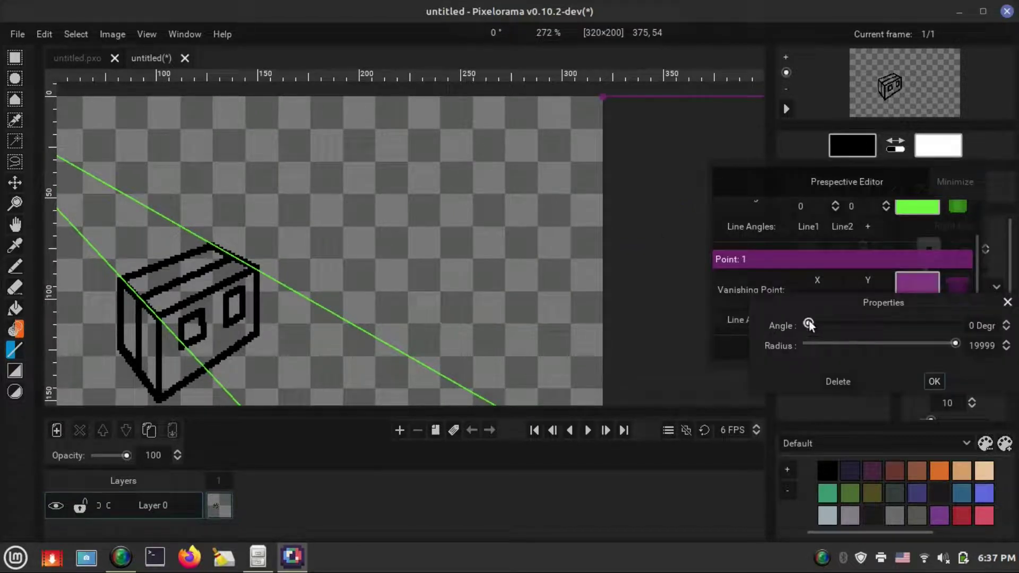
{"action": "left_click_drag", "start_coordinate": [809, 323], "coordinate": [865, 323]}
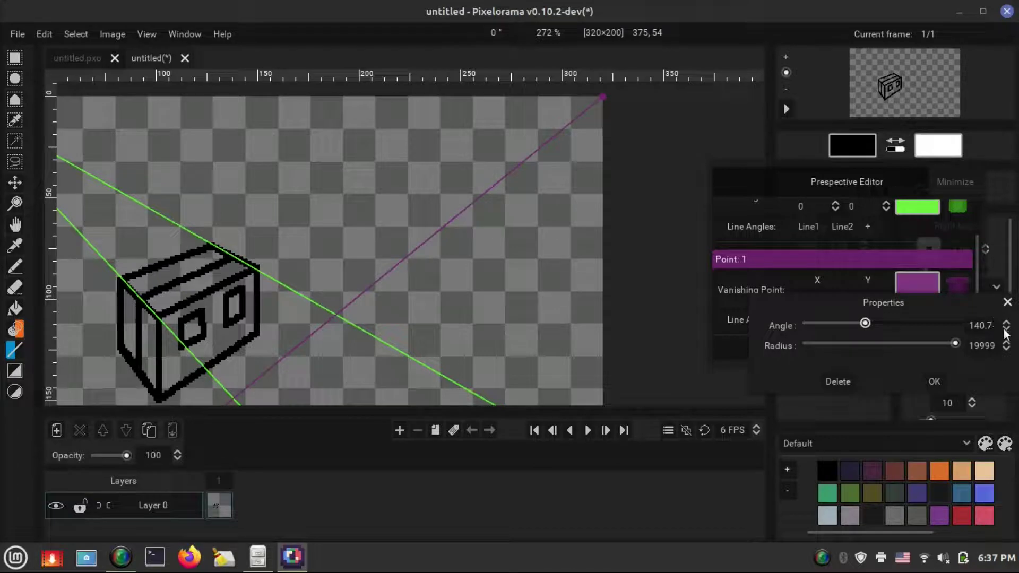
{"action": "left_click_drag", "start_coordinate": [1006, 332], "coordinate": [1005, 316]}
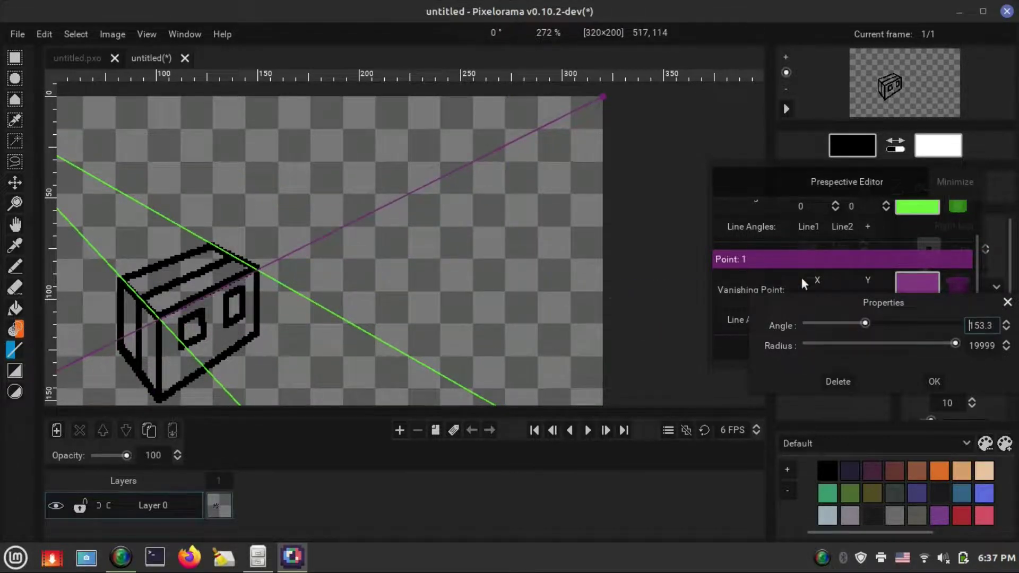
{"action": "left_click", "coordinate": [934, 382]}
Step: Add Line2 to Point 1 at 159.2° and minimize the Perspective Editor
{"action": "left_click", "coordinate": [844, 321]}
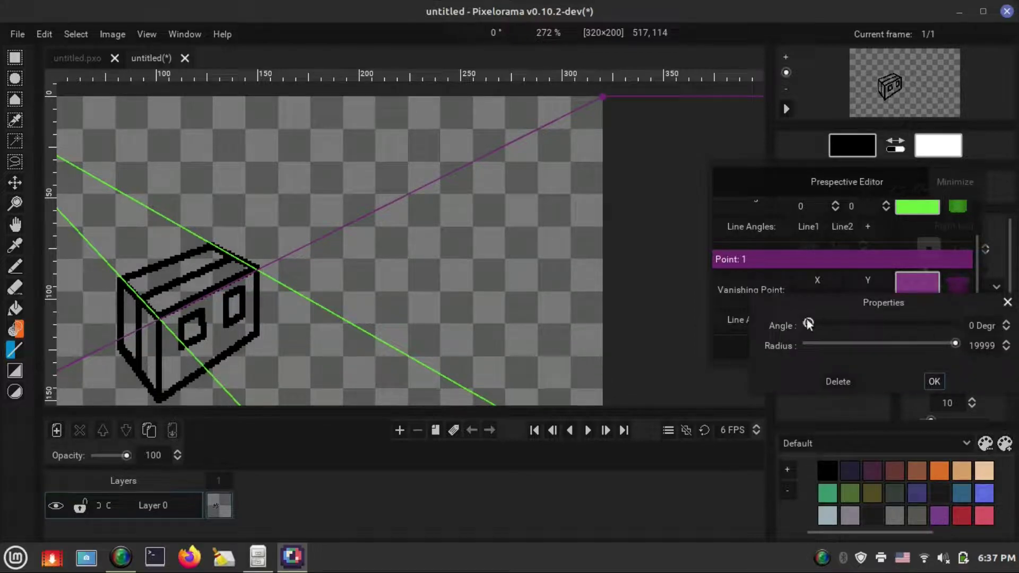
{"action": "left_click_drag", "start_coordinate": [846, 320], "coordinate": [874, 322]}
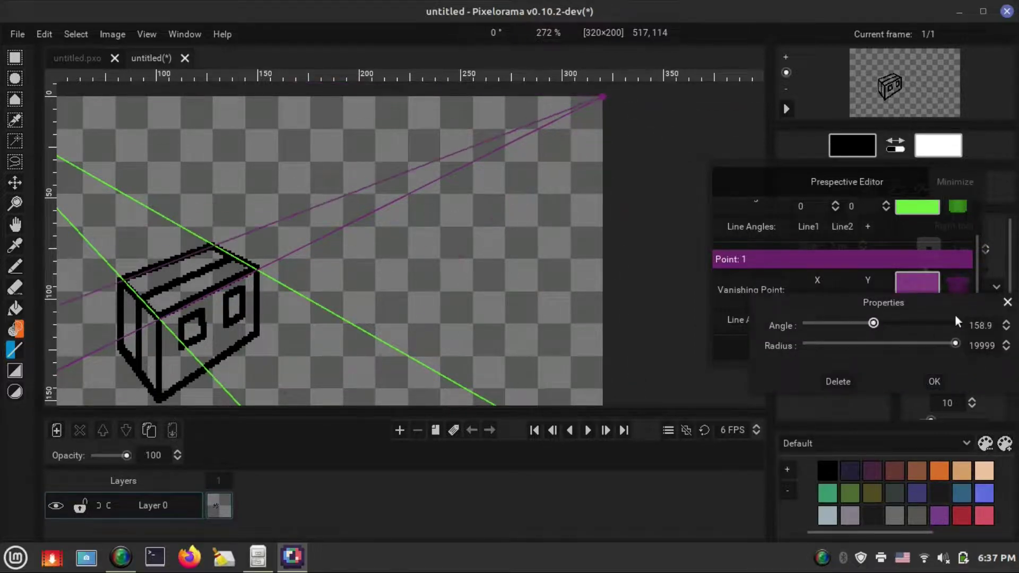
{"action": "left_click", "coordinate": [1005, 326]}
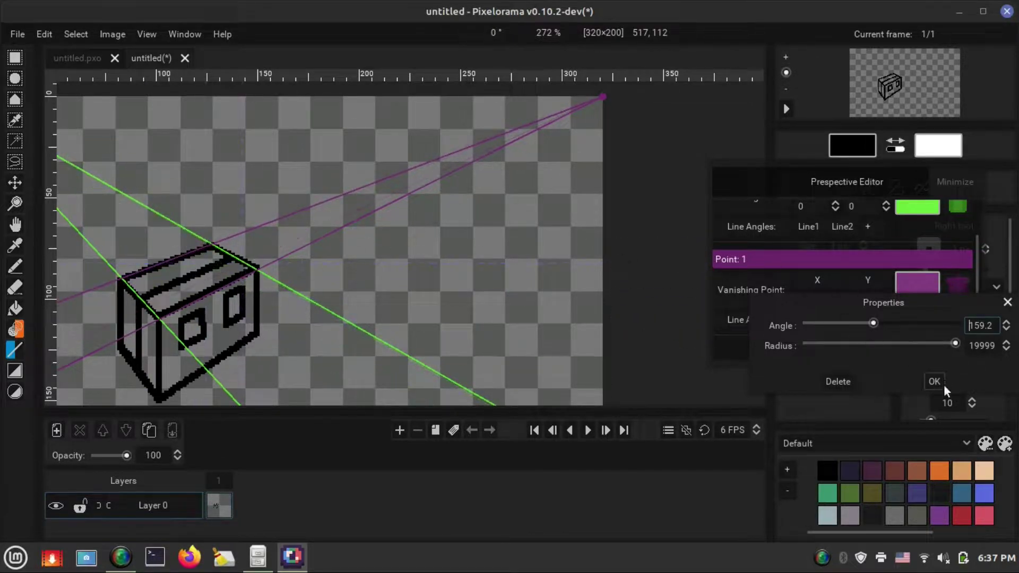
{"action": "left_click", "coordinate": [941, 386]}
{"action": "left_click", "coordinate": [963, 196]}
Step: Zoom out and shift the canvas view, then restore the full Perspective Editor
{"action": "scroll", "coordinate": [515, 353], "scroll_direction": "down", "scroll_amount": 3}
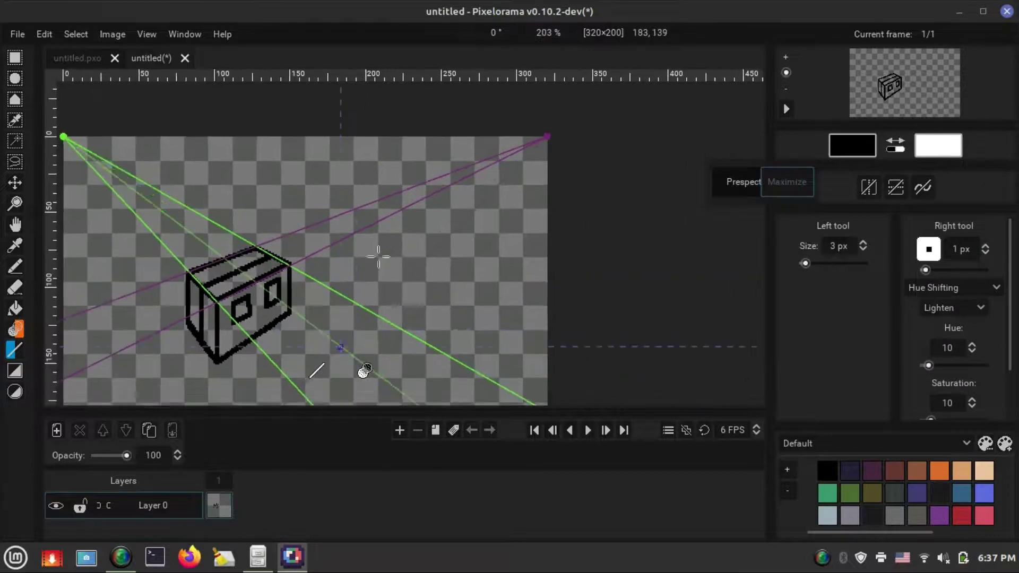
{"action": "scroll", "coordinate": [516, 353], "scroll_direction": "down", "scroll_amount": 4}
{"action": "scroll", "coordinate": [515, 353], "scroll_direction": "down", "scroll_amount": 2}
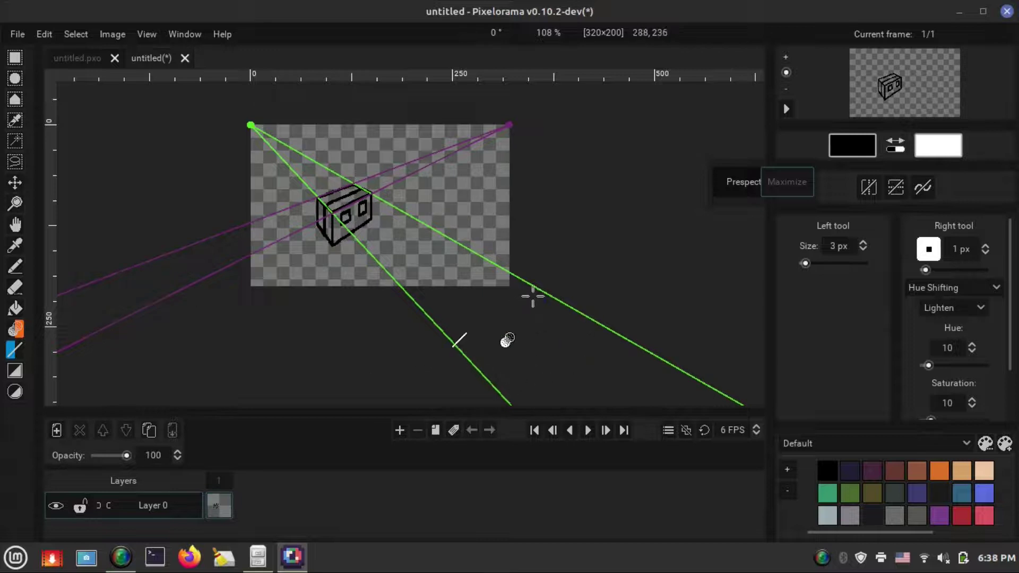
{"action": "left_click_drag", "start_coordinate": [510, 287], "coordinate": [527, 310]}
{"action": "left_click", "coordinate": [784, 182]}
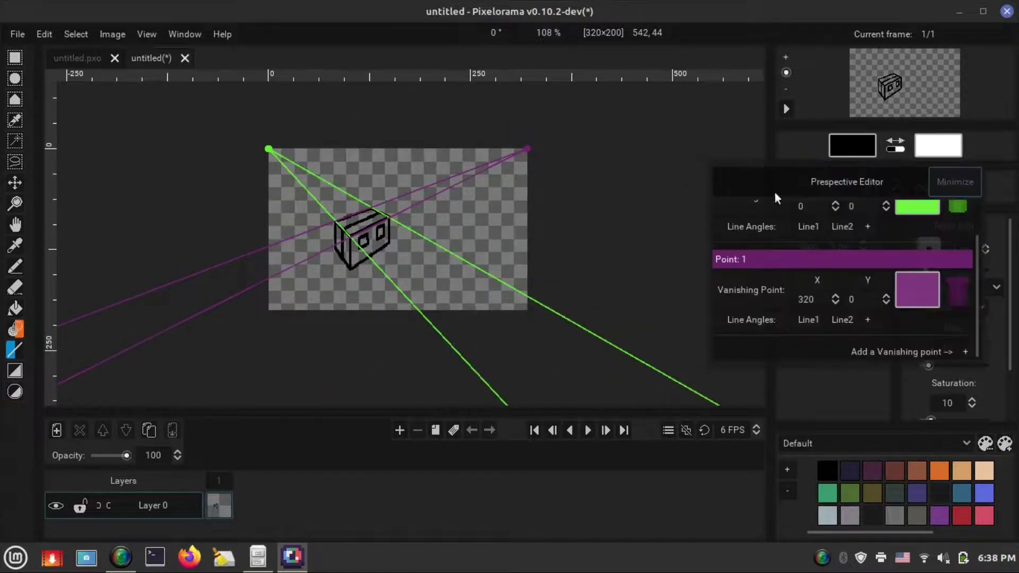
Step: Shorten the second purple guide line (Line2) to a 253 px radius
{"action": "left_click", "coordinate": [841, 320]}
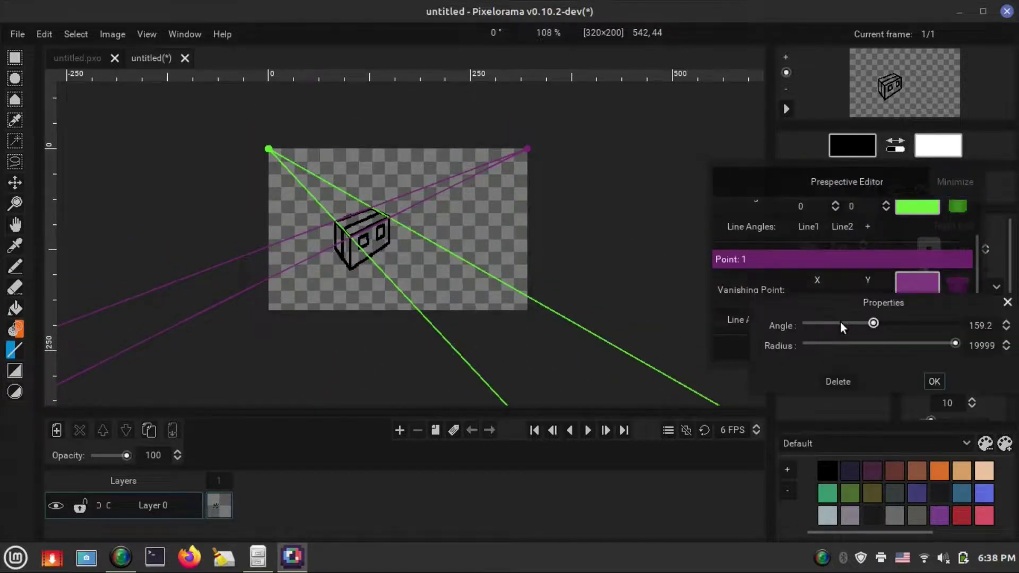
{"action": "mouse_move", "coordinate": [782, 348]}
{"action": "left_mouse_down"}
{"action": "mouse_move", "coordinate": [958, 344]}
{"action": "mouse_move", "coordinate": [810, 344]}
{"action": "left_mouse_up"}
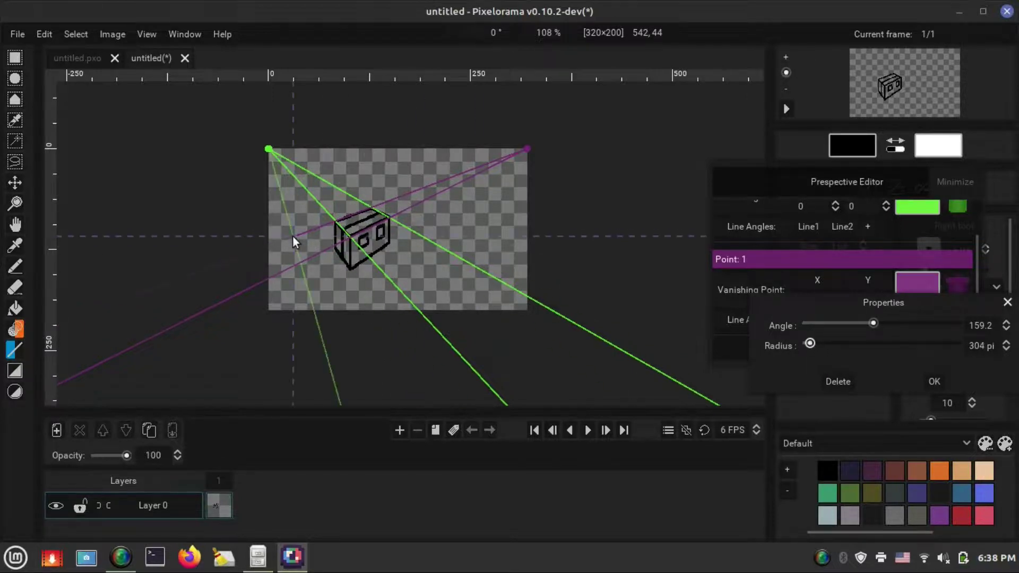
{"action": "left_click", "coordinate": [934, 382]}
{"action": "scroll", "coordinate": [348, 261], "scroll_direction": "up", "scroll_amount": 5}
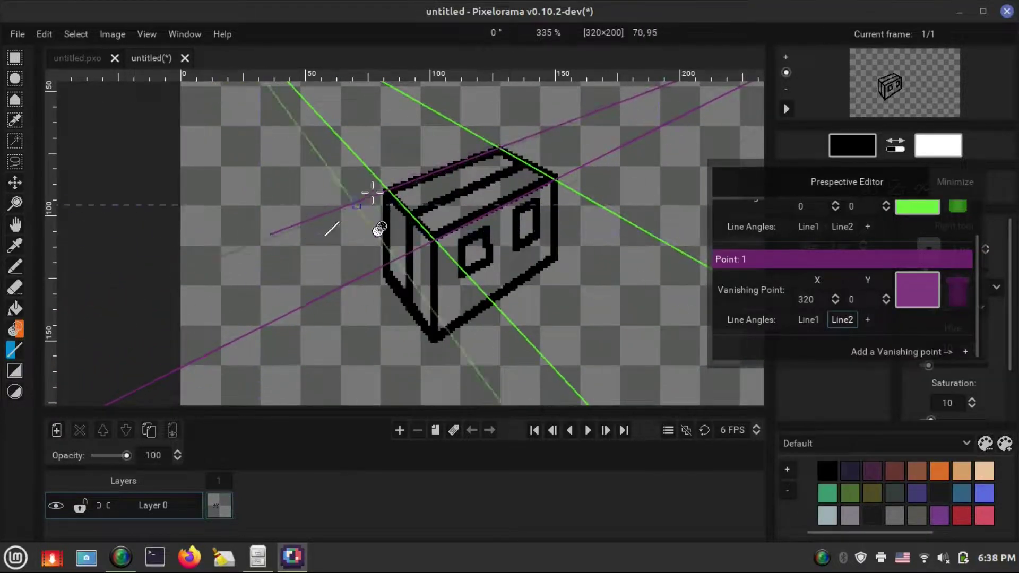
{"action": "left_click", "coordinate": [842, 319]}
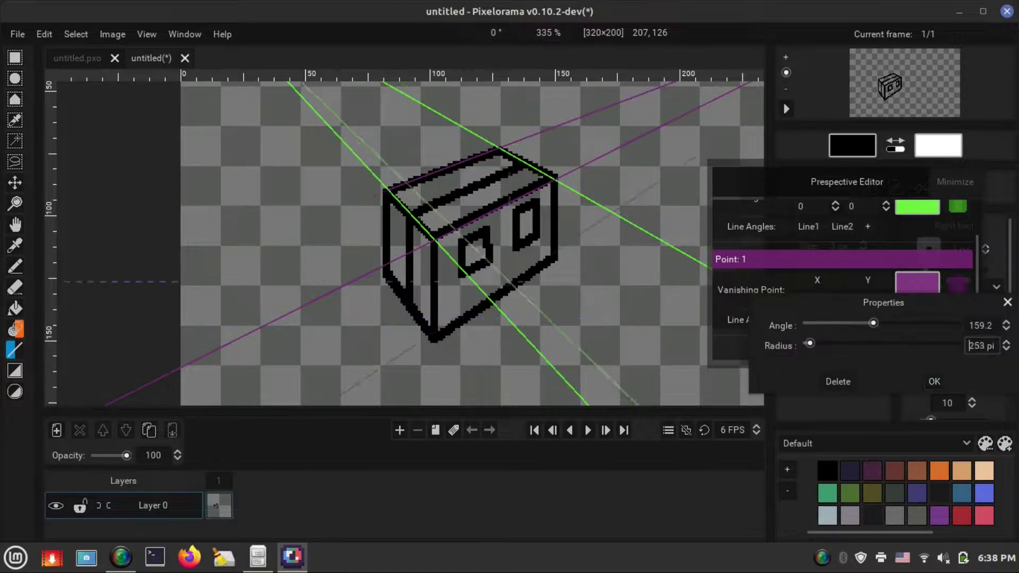
{"action": "left_click", "coordinate": [934, 383]}
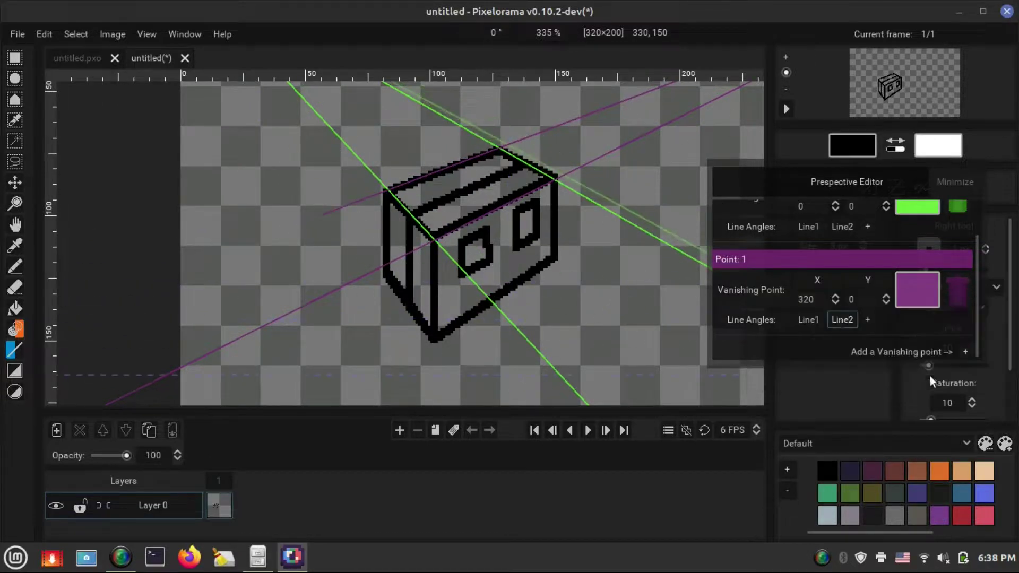
Step: Set the first purple guide line (Line1, 153.3°) radius to 282 px
{"action": "left_click", "coordinate": [809, 319]}
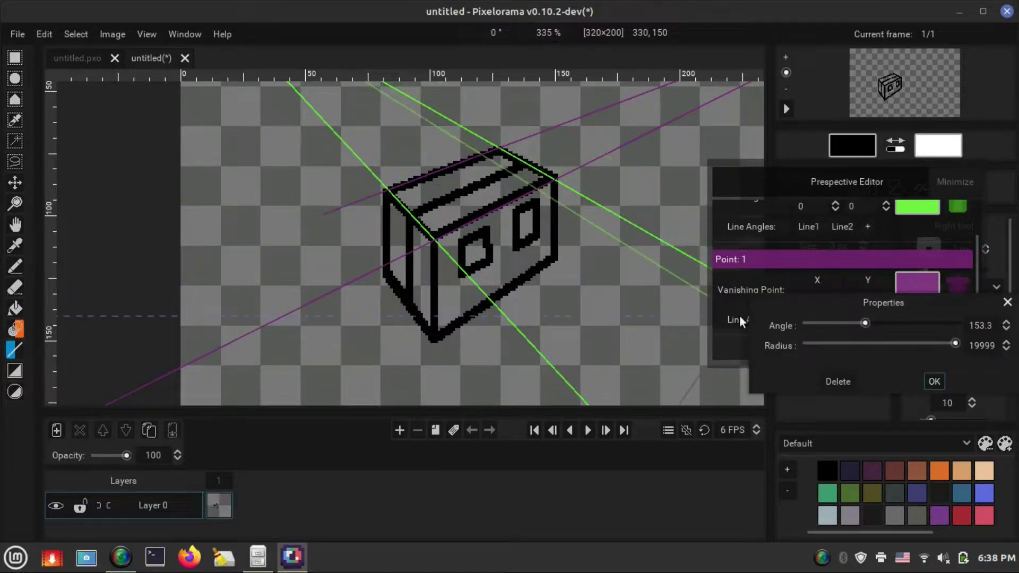
{"action": "left_click", "coordinate": [849, 320]}
{"action": "left_click", "coordinate": [754, 318]}
{"action": "left_click", "coordinate": [807, 320]}
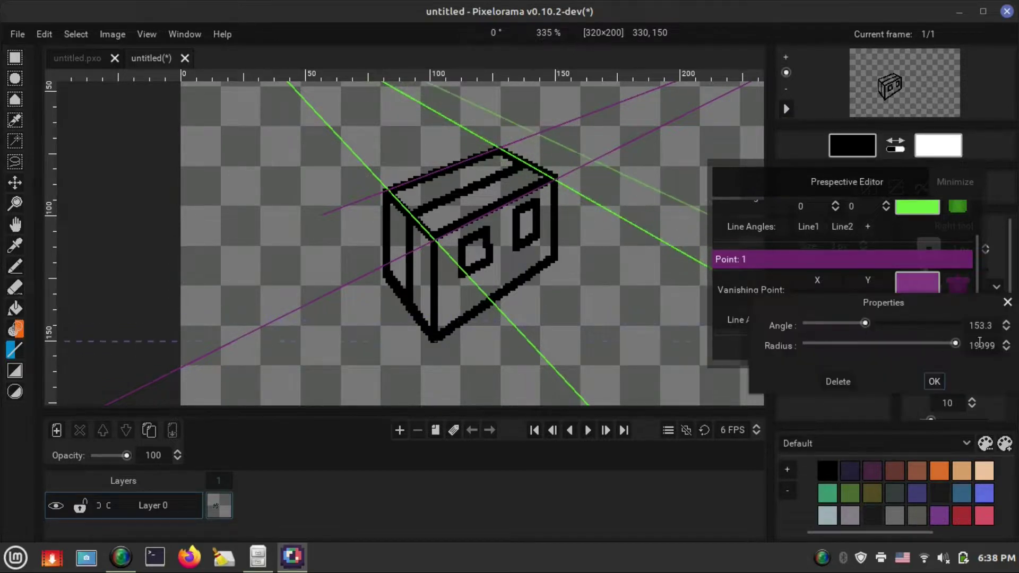
{"action": "left_click", "coordinate": [981, 345]}
{"action": "type", "text": "282"}
{"action": "key", "text": "Return"}
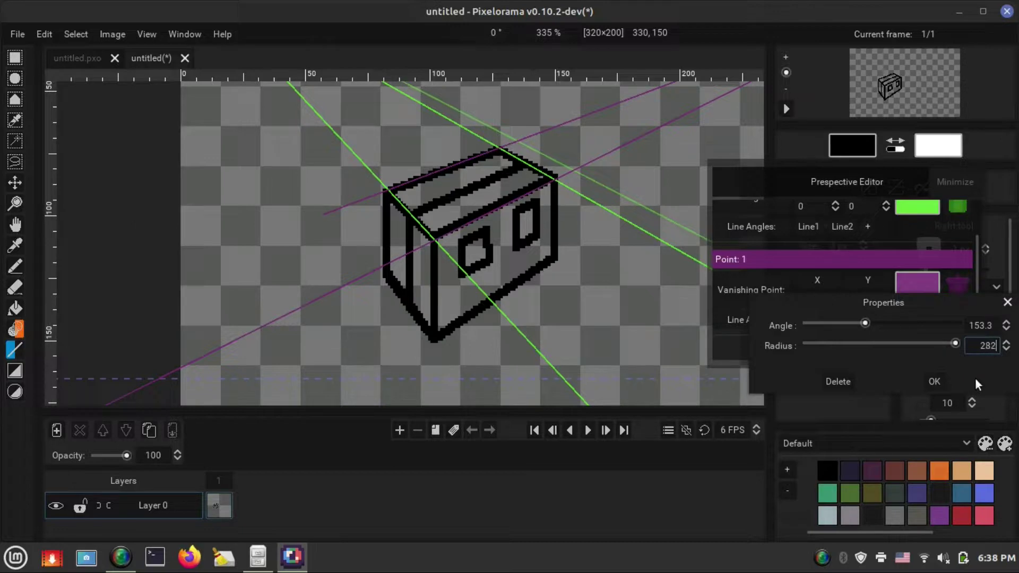
{"action": "left_click", "coordinate": [934, 381]}
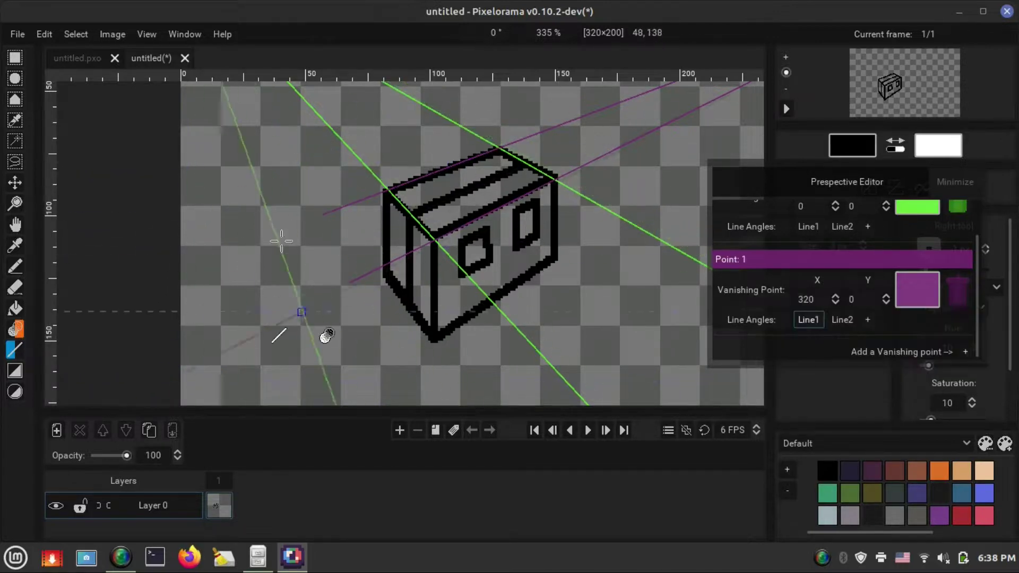
{"action": "scroll", "coordinate": [273, 228], "scroll_direction": "up", "scroll_amount": 5}
{"action": "left_click", "coordinate": [434, 354]}
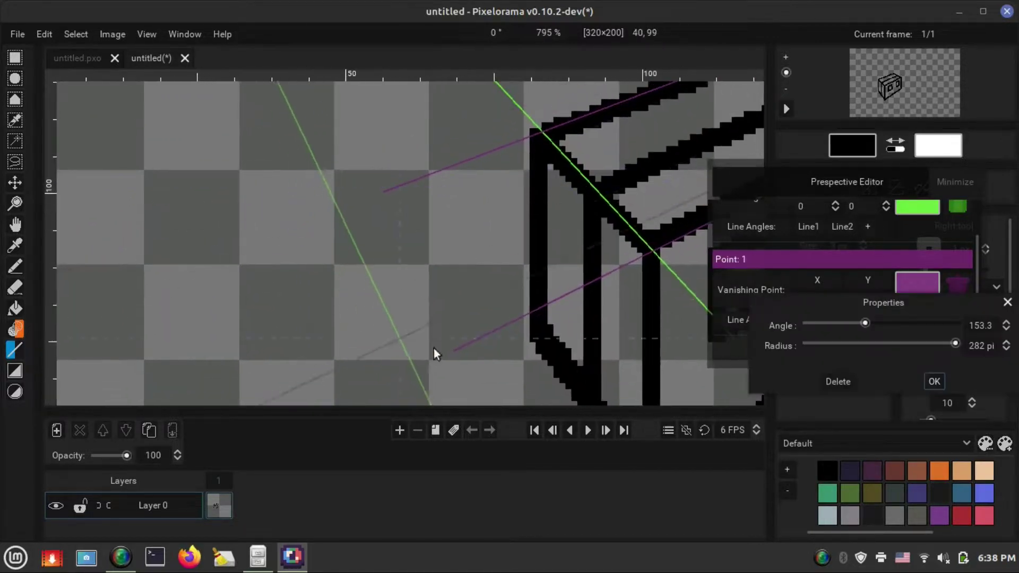
Step: Minimize the Perspective Editor, zoom out to 235%, and park its bar away from the house
{"action": "left_click", "coordinate": [934, 381]}
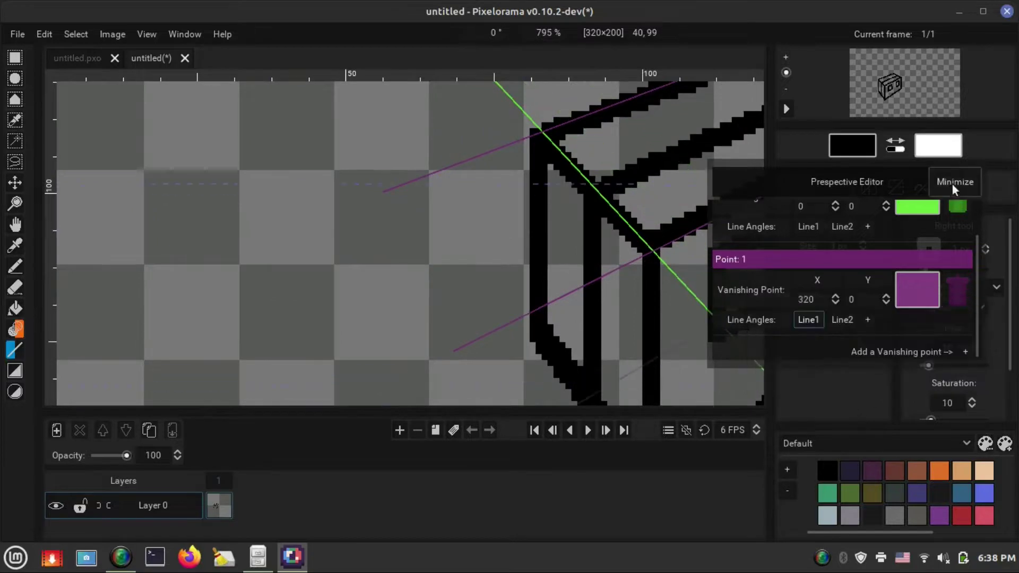
{"action": "left_click", "coordinate": [955, 181]}
{"action": "left_click_drag", "start_coordinate": [753, 182], "coordinate": [302, 271]}
{"action": "scroll", "coordinate": [531, 261], "scroll_direction": "down", "scroll_amount": 4}
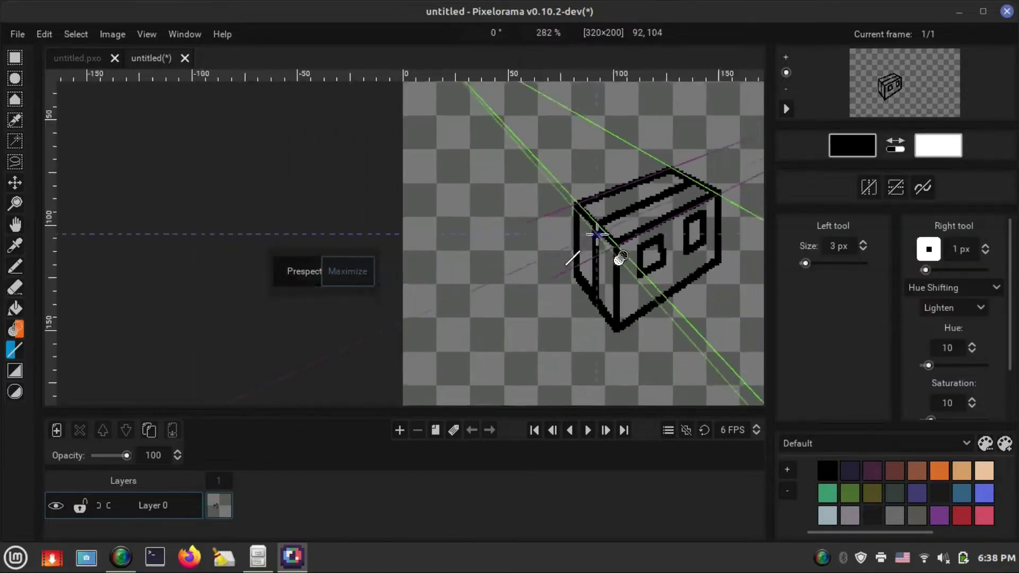
{"action": "scroll", "coordinate": [583, 260], "scroll_direction": "down", "scroll_amount": 2}
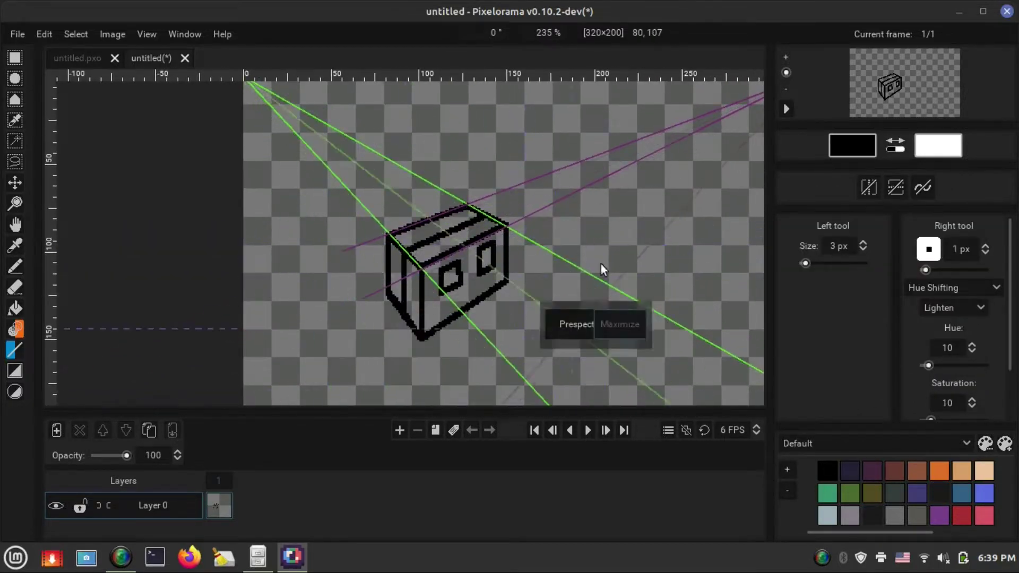
{"action": "left_click_drag", "start_coordinate": [299, 276], "coordinate": [608, 247]}
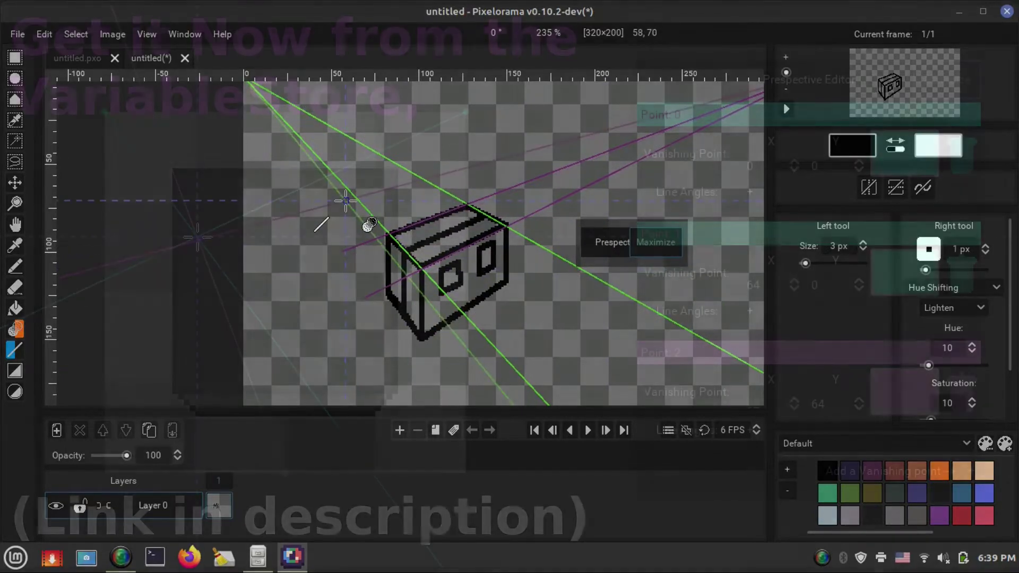